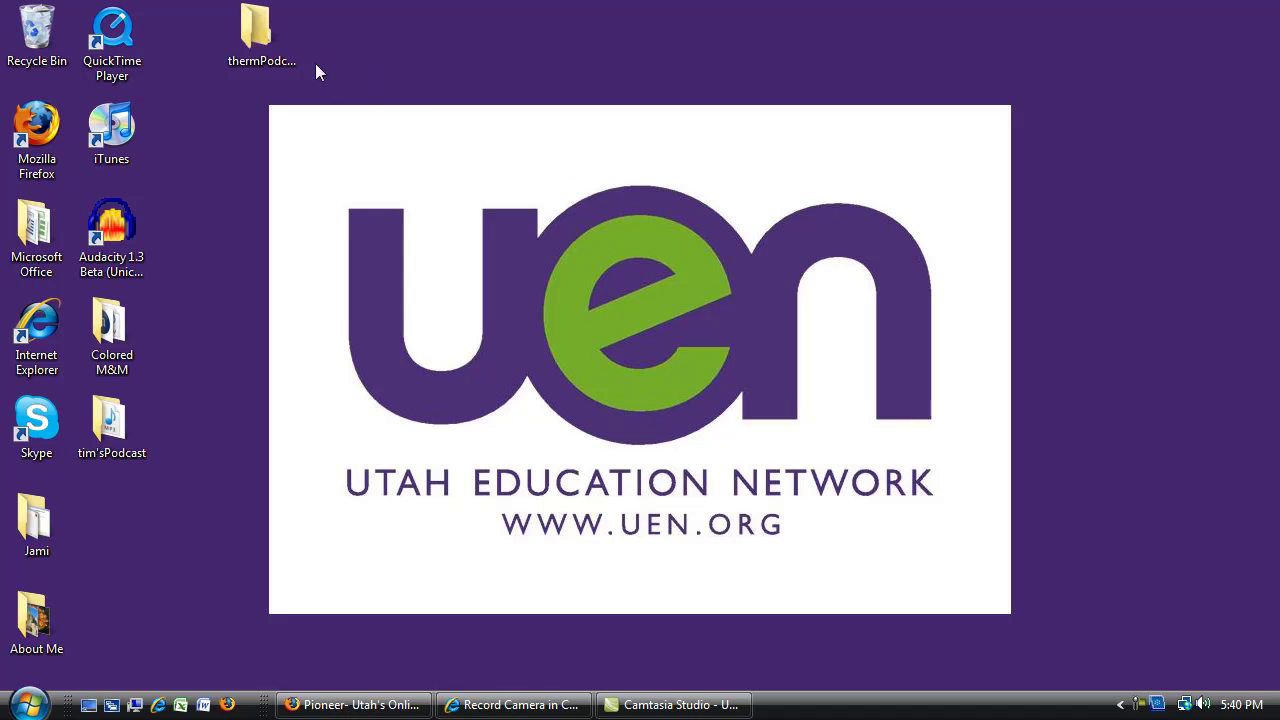
Open the thermPodcast desktop folder and select therm.gif (13.8 KB GIF, 123 x 700)
{"action": "left_click", "coordinate": [270, 48]}
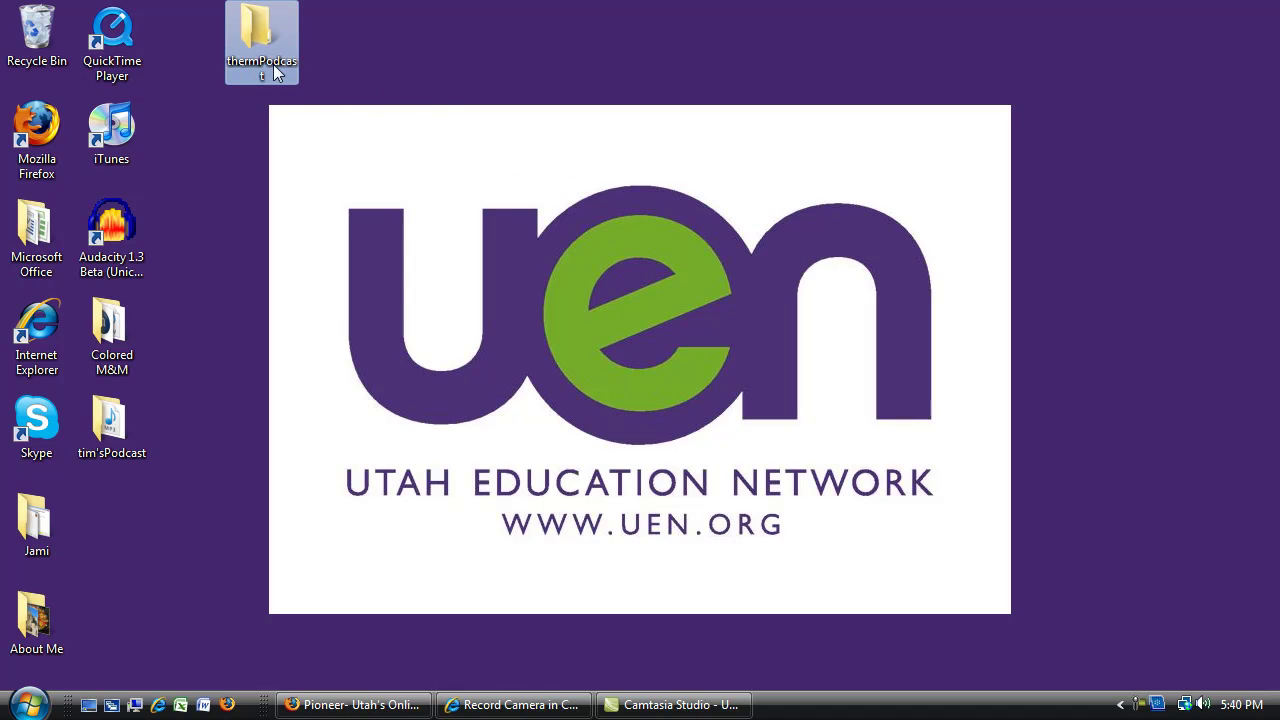
{"action": "mouse_move", "coordinate": [259, 38]}
{"action": "double_click", "coordinate": [251, 35]}
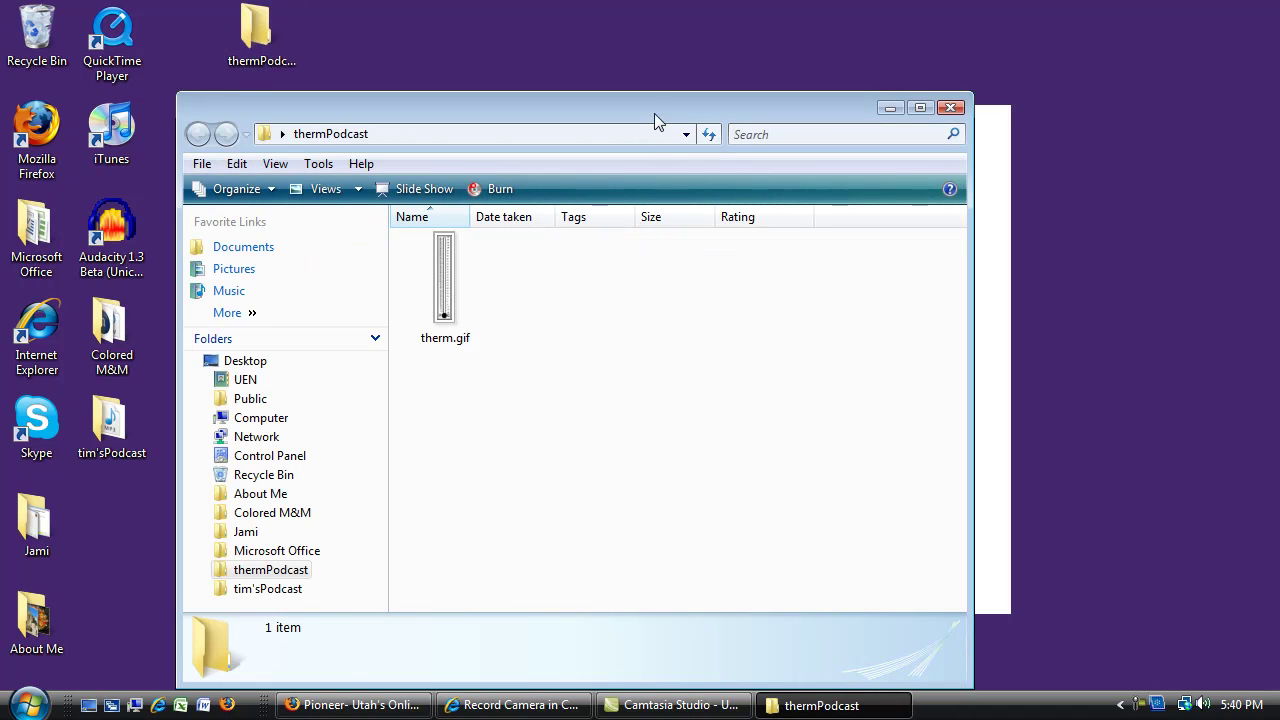
{"action": "left_click_drag", "start_coordinate": [654, 111], "coordinate": [808, 49]}
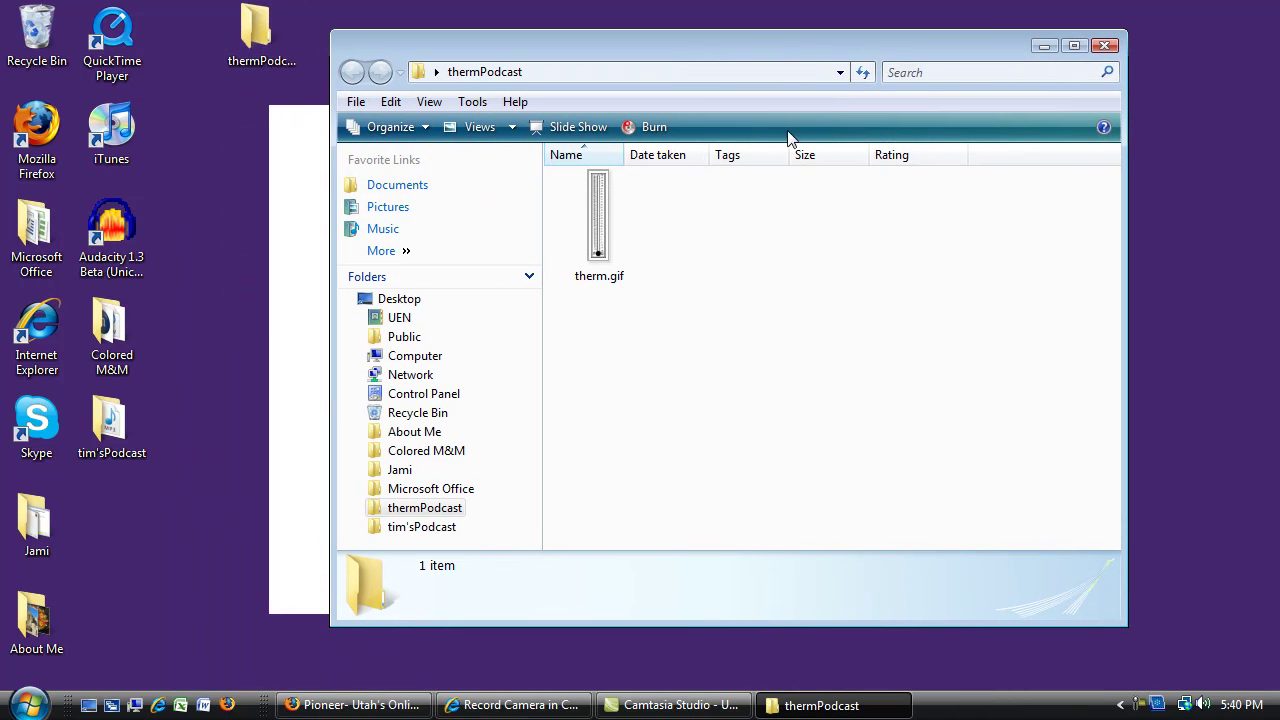
{"action": "left_click", "coordinate": [596, 220]}
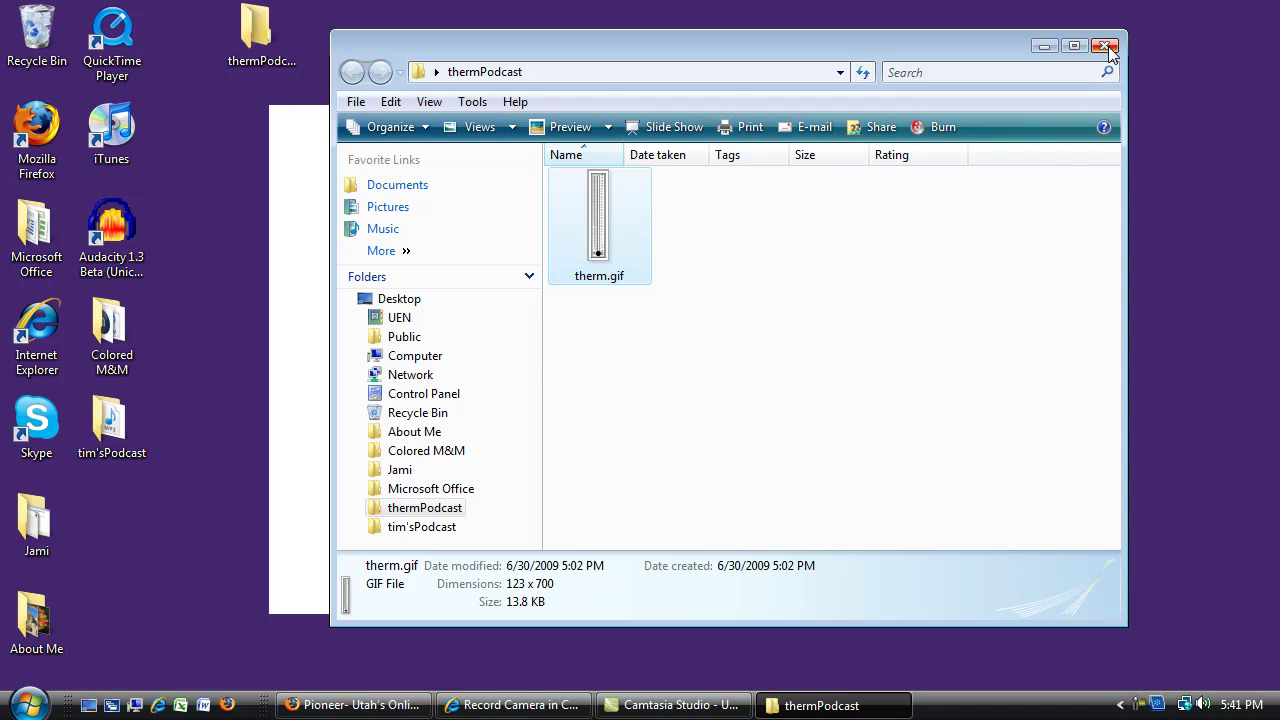
{"action": "left_click_drag", "start_coordinate": [968, 43], "coordinate": [1096, 38]}
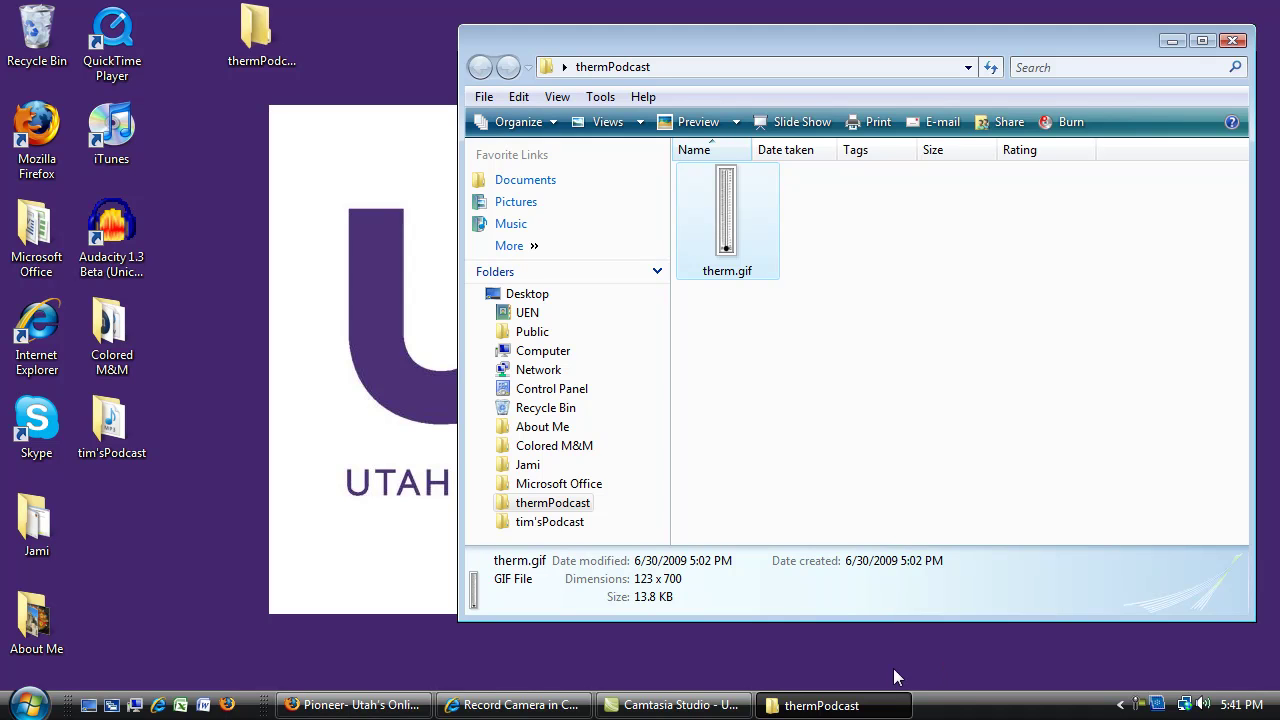
In Firefox, go from the Pioneer library via K-12 Schools to Soundzabound's Browse page
{"action": "left_click", "coordinate": [350, 706]}
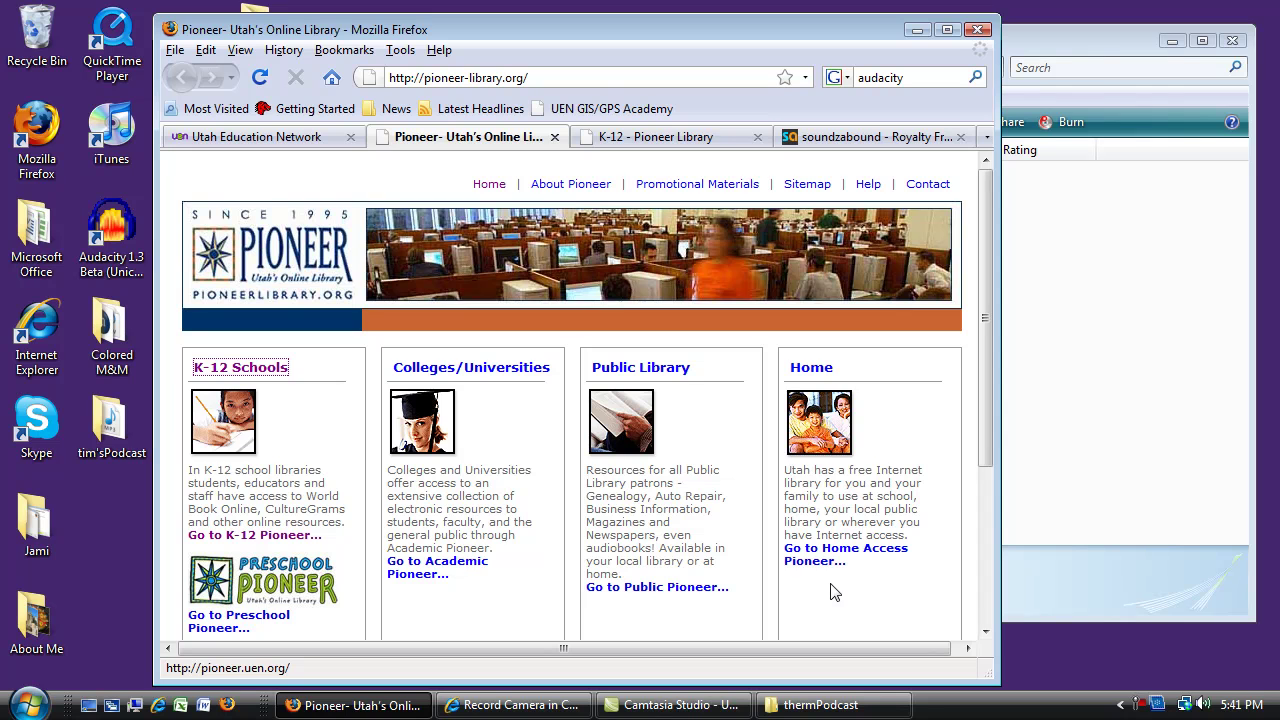
{"action": "left_click", "coordinate": [277, 376]}
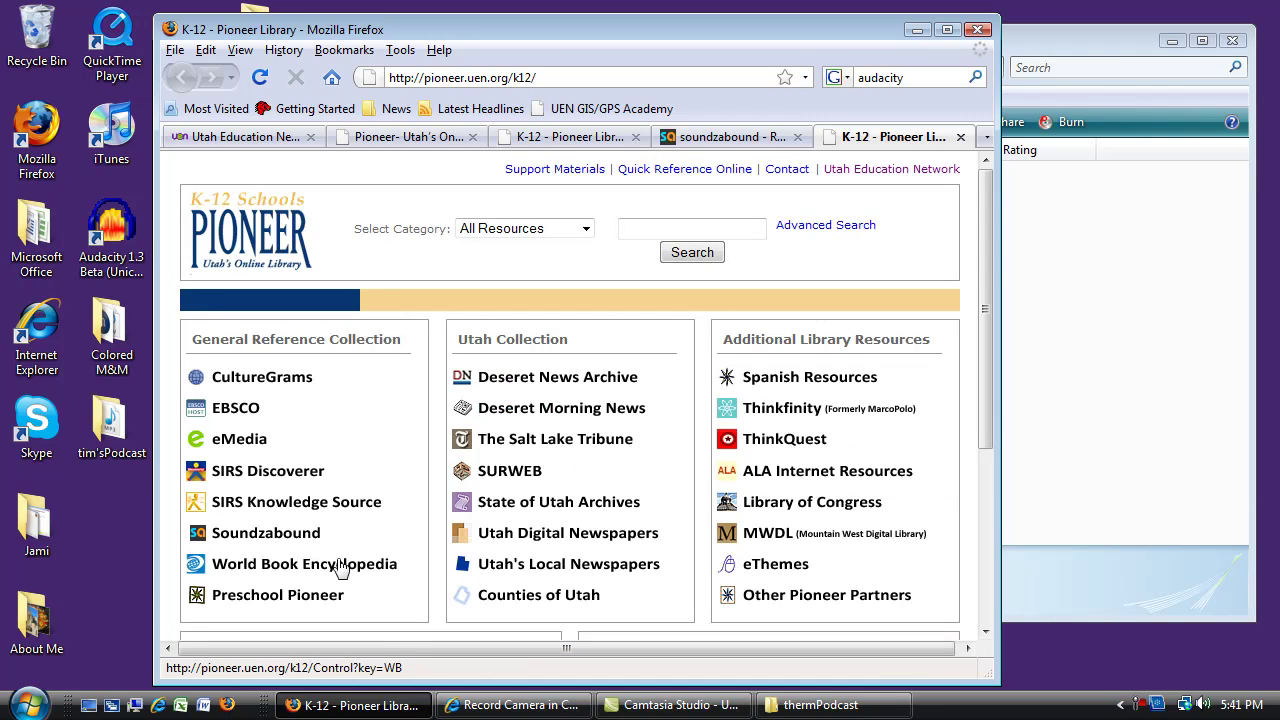
{"action": "left_click", "coordinate": [288, 536]}
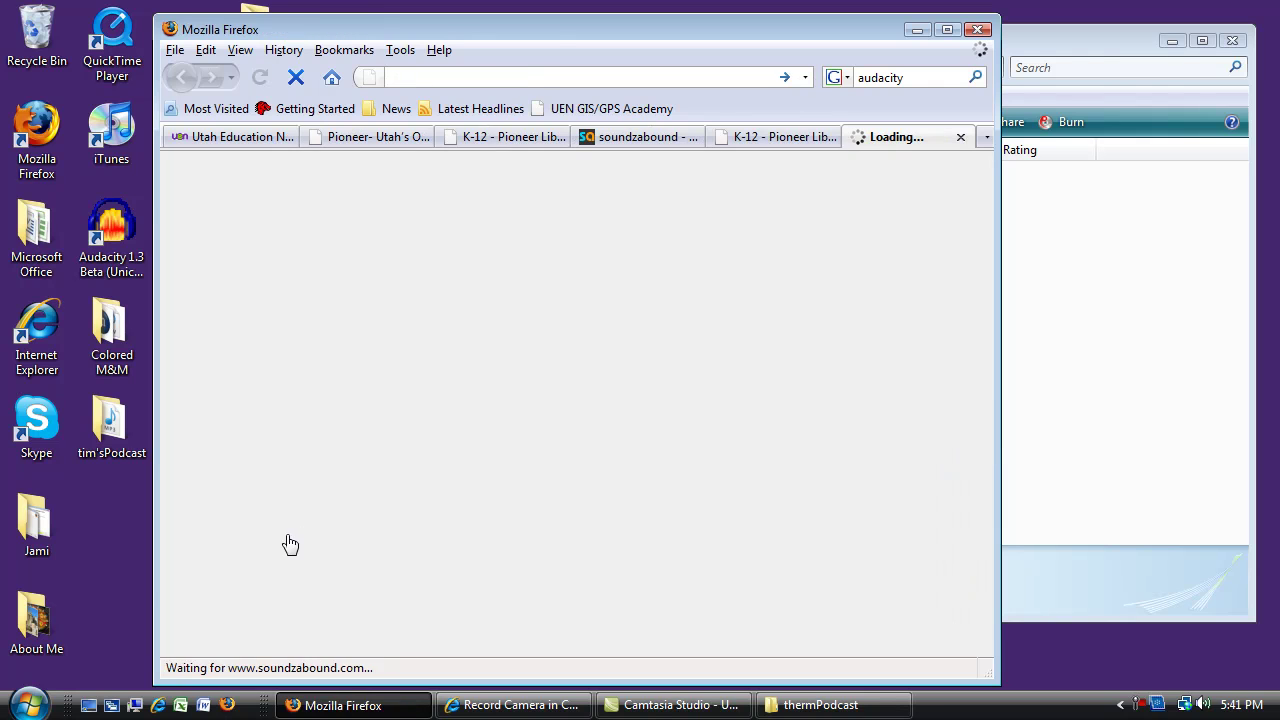
{"action": "scroll", "coordinate": [778, 448], "scroll_direction": "down", "scroll_amount": 2}
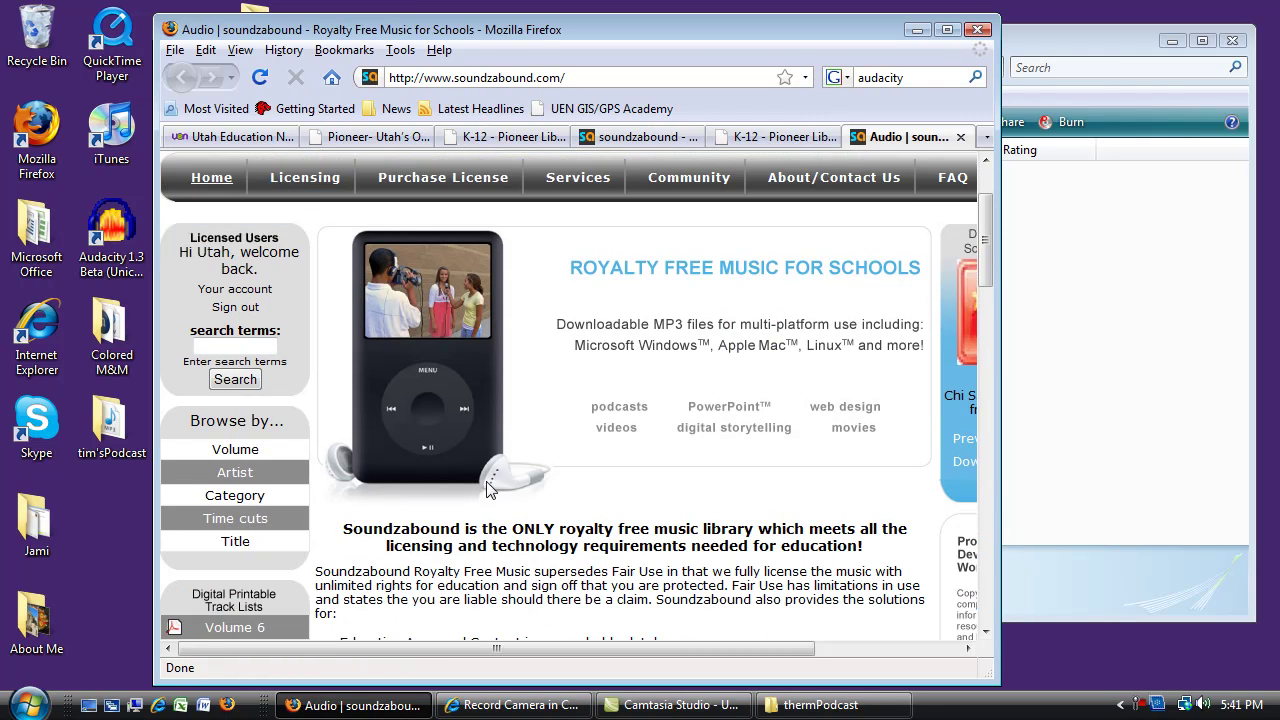
{"action": "left_click", "coordinate": [238, 452]}
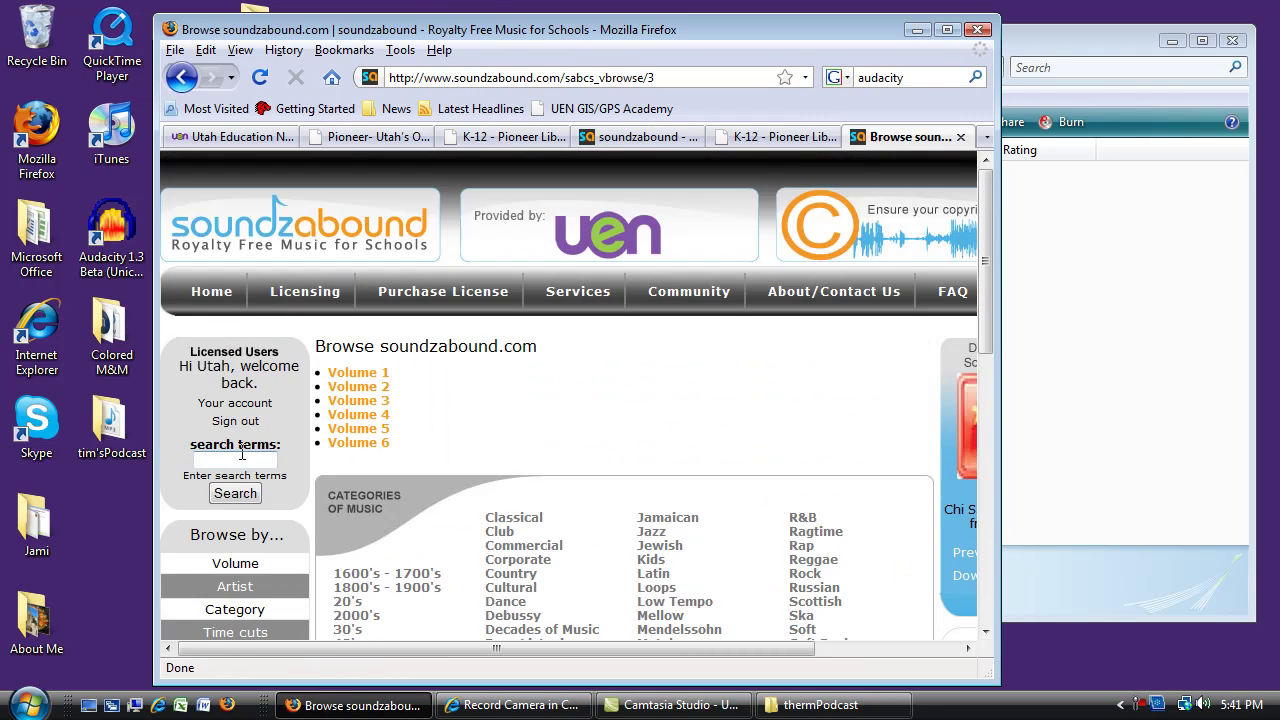
{"action": "scroll", "coordinate": [778, 448], "scroll_direction": "down", "scroll_amount": 1}
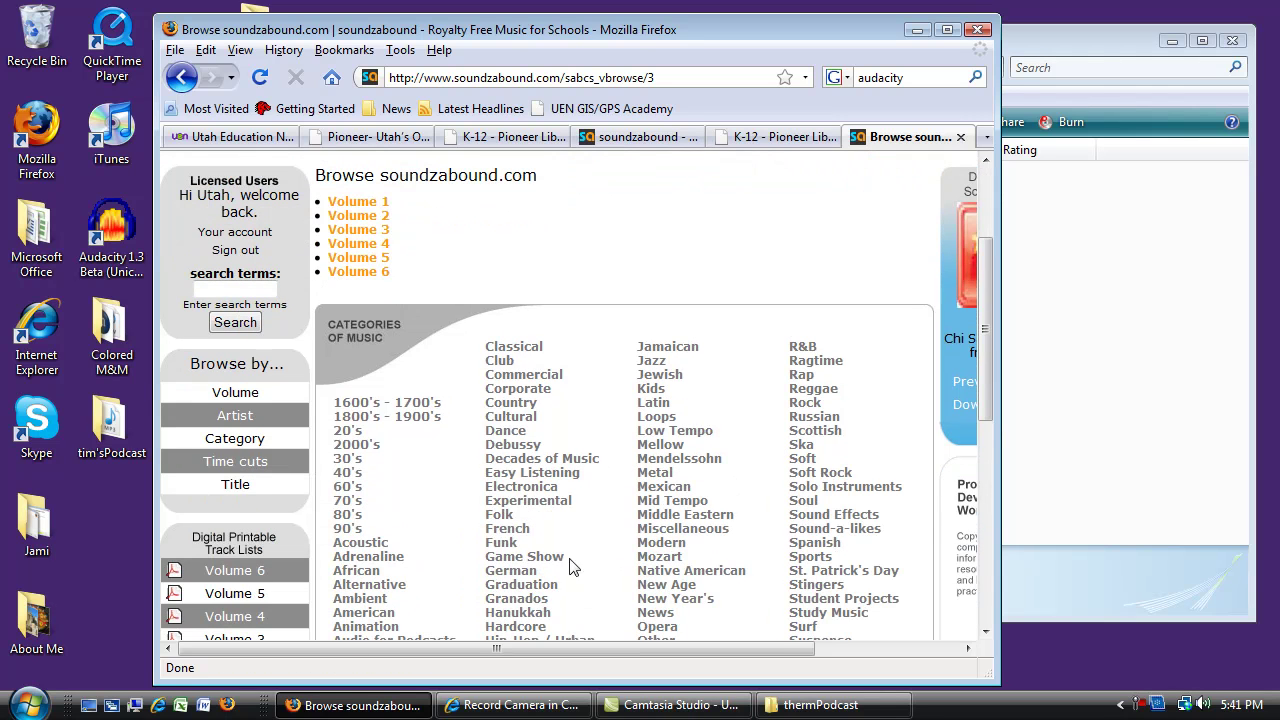
Save the 0:15 Folk intro 'Kicked Back' as an MP3, then minimize Firefox
{"action": "left_click", "coordinate": [505, 518]}
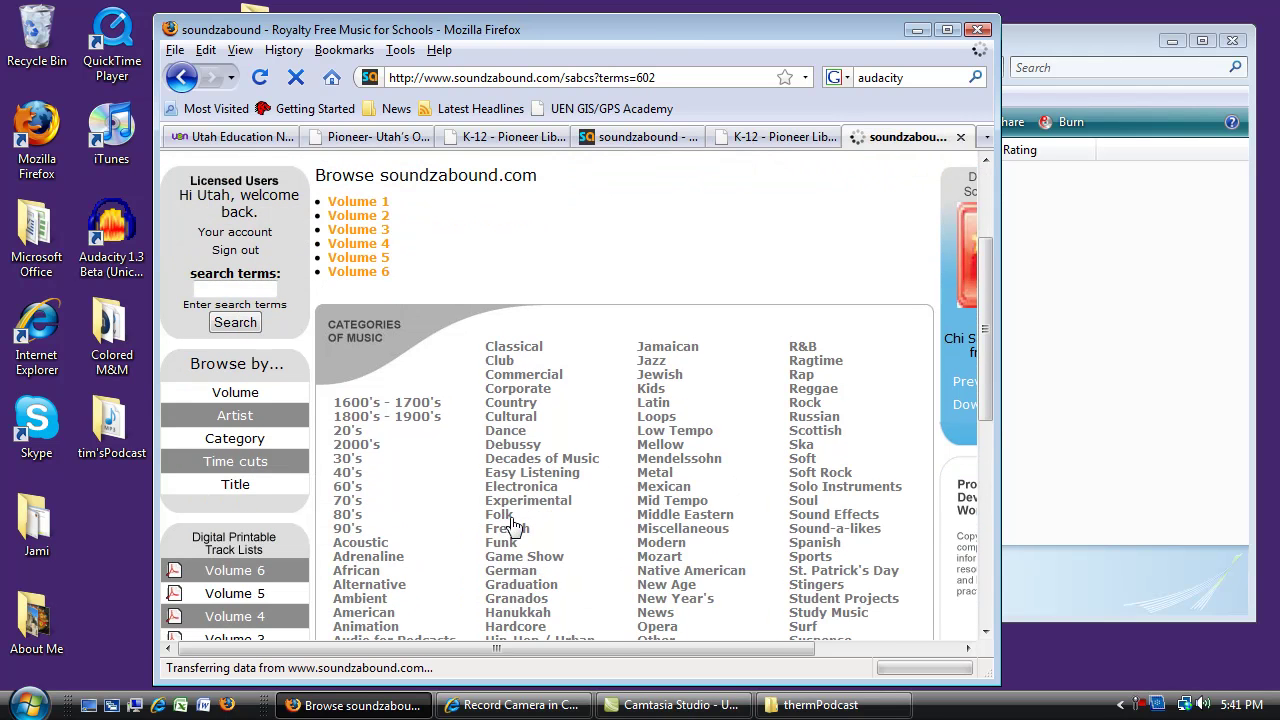
{"action": "scroll", "coordinate": [797, 530], "scroll_direction": "down", "scroll_amount": 4}
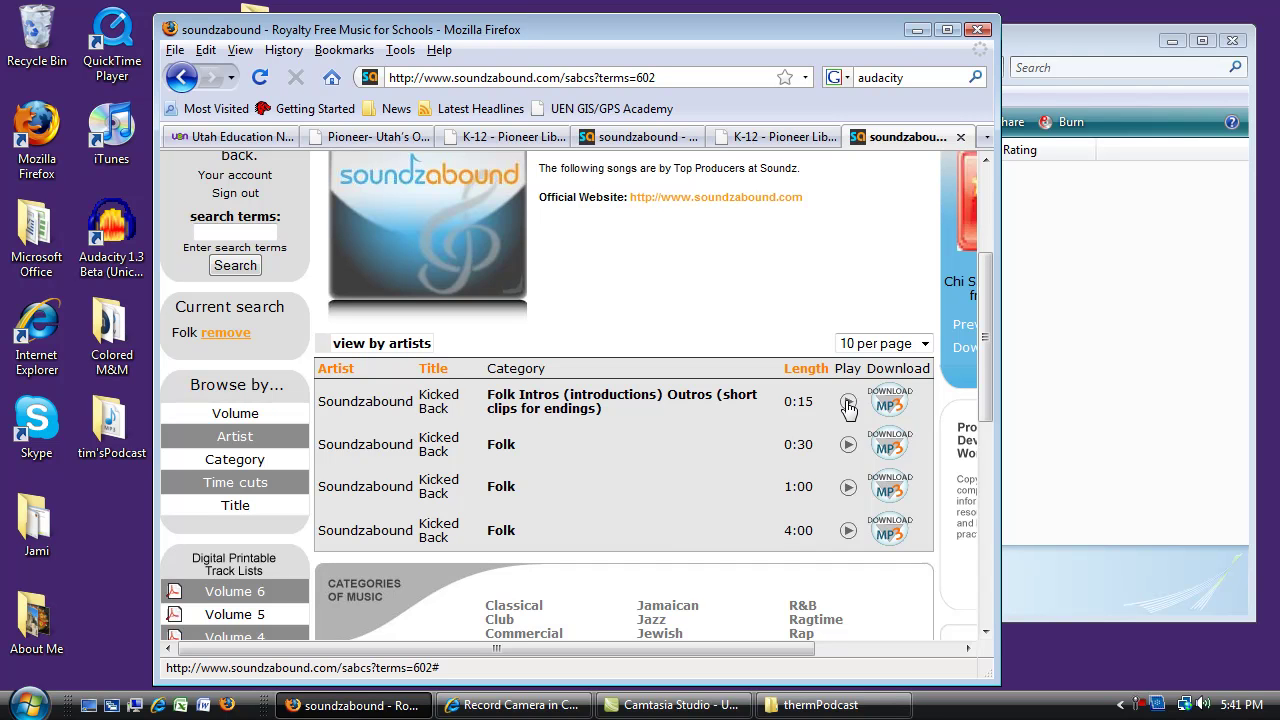
{"action": "left_click", "coordinate": [887, 404]}
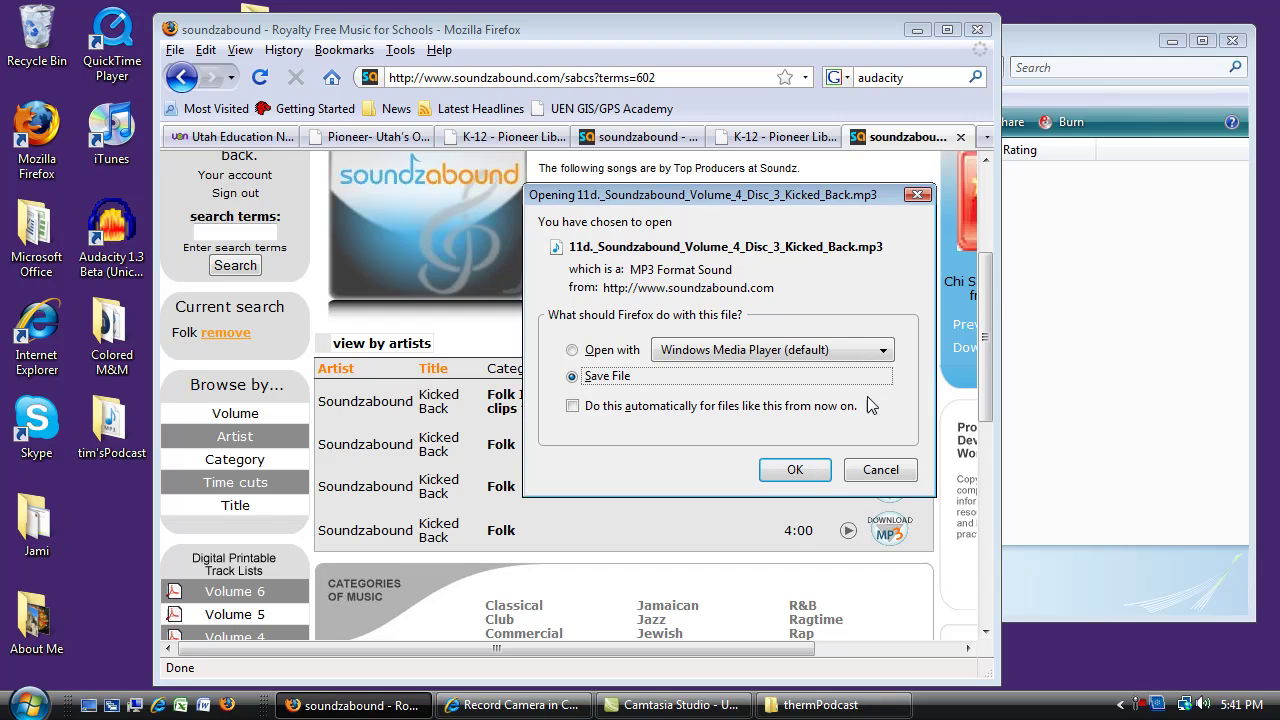
{"action": "left_click", "coordinate": [795, 469]}
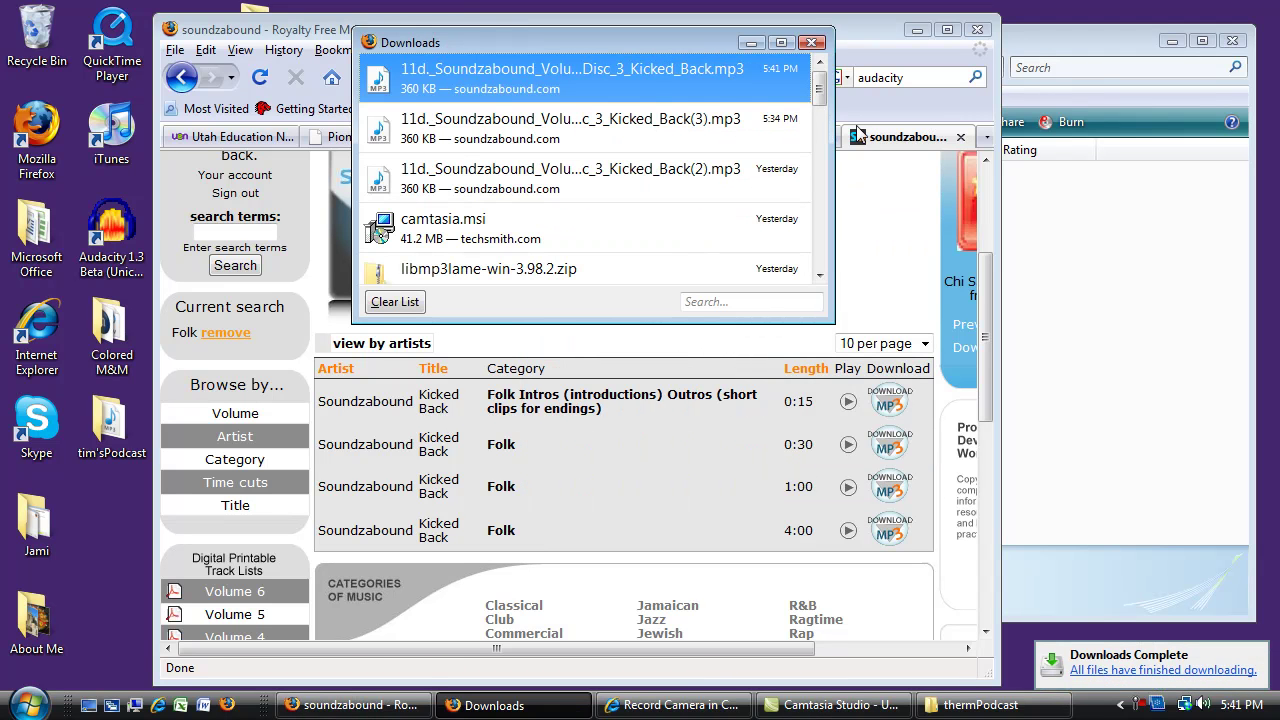
{"action": "left_click", "coordinate": [813, 43]}
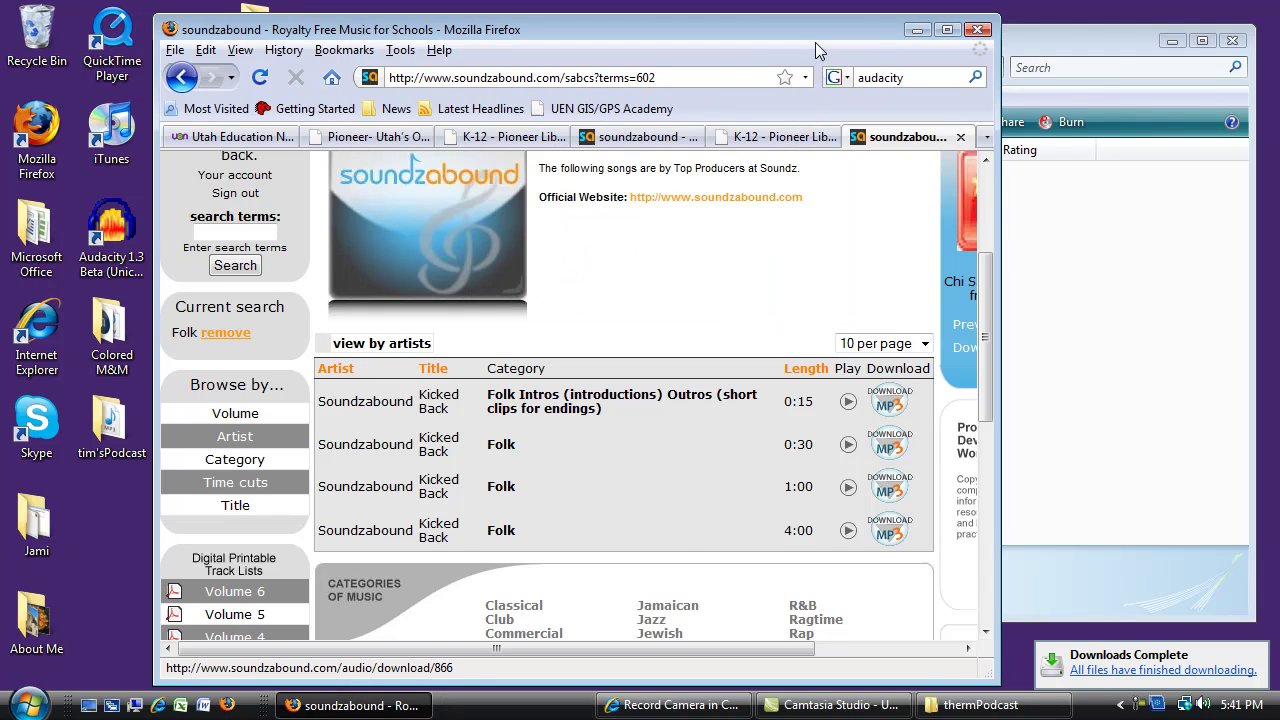
{"action": "left_click", "coordinate": [918, 31]}
Open a Computer window and navigate to UEN > Downloads beside the thermPodcast window
{"action": "left_click_drag", "start_coordinate": [909, 38], "coordinate": [635, 28]}
{"action": "left_click", "coordinate": [136, 705]}
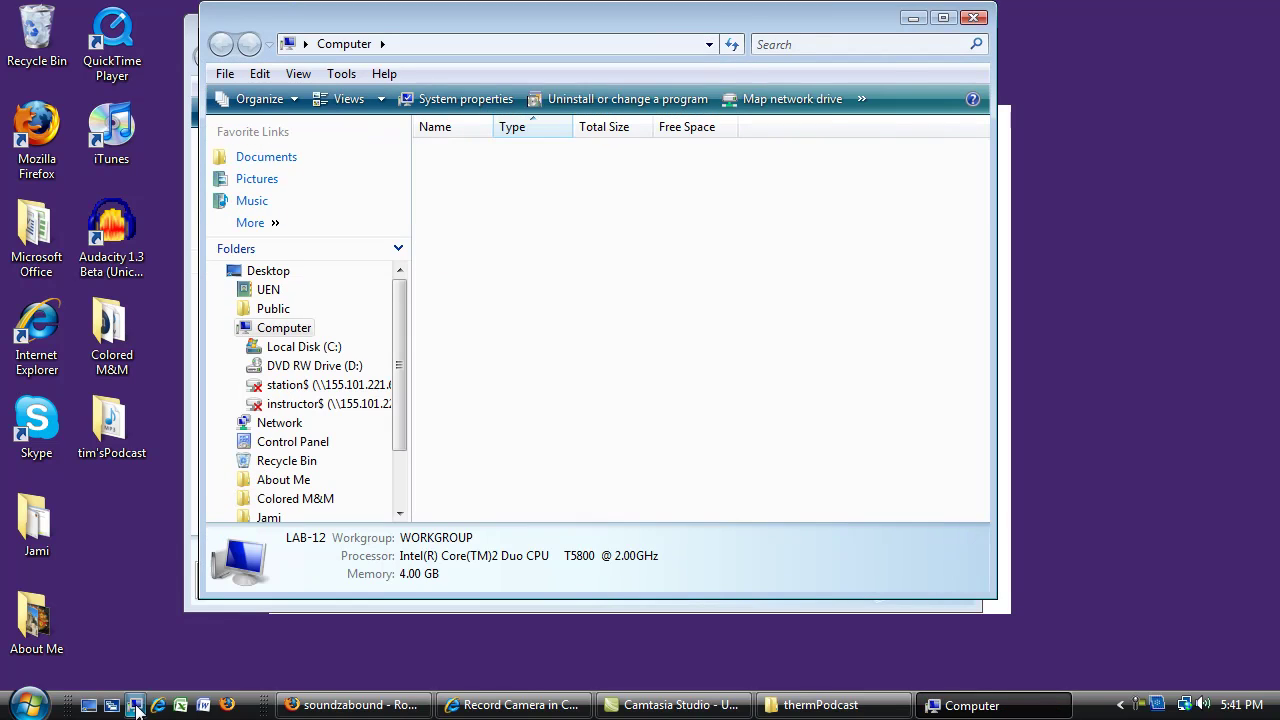
{"action": "left_click_drag", "start_coordinate": [652, 32], "coordinate": [824, 37]}
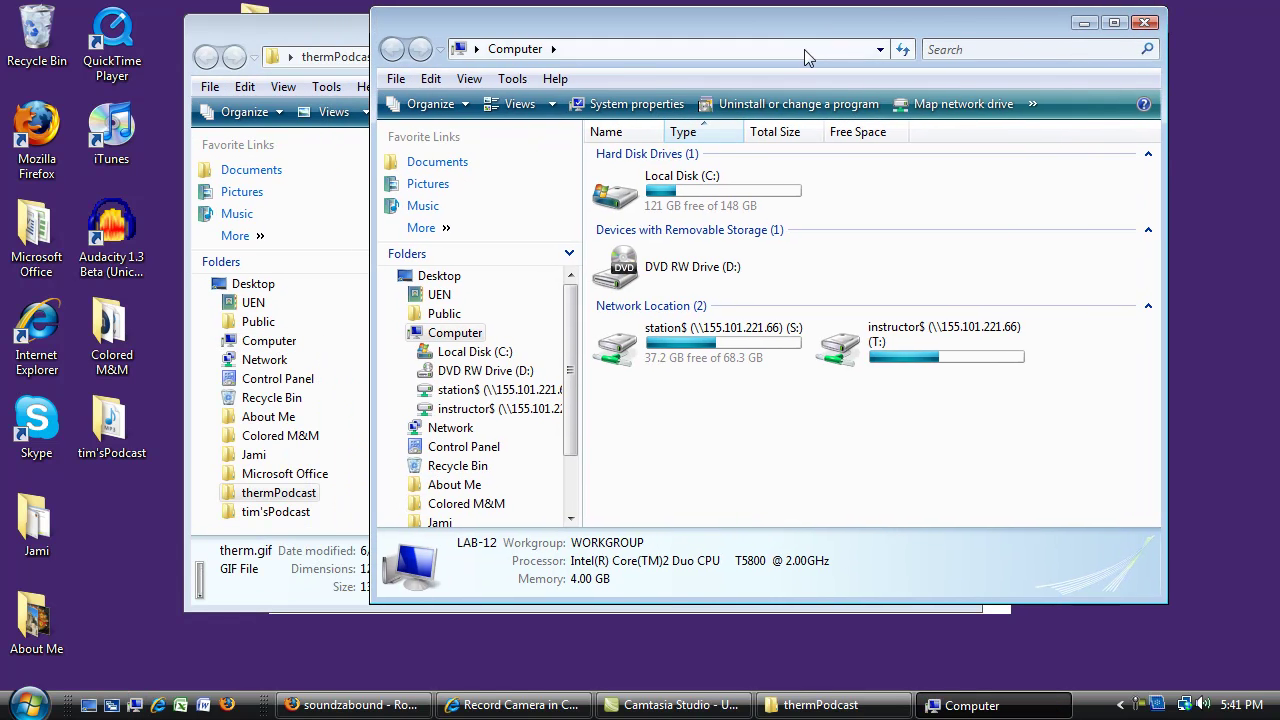
{"action": "left_click", "coordinate": [438, 295]}
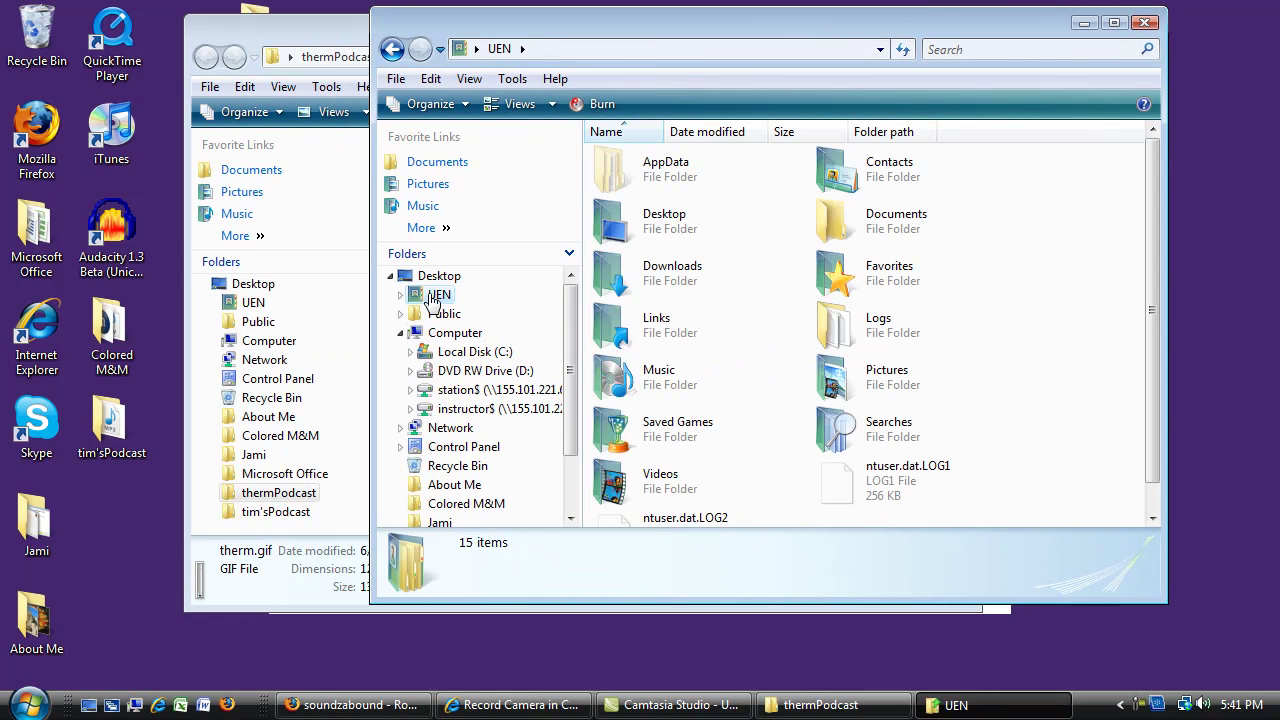
{"action": "left_click_drag", "start_coordinate": [1147, 300], "coordinate": [1143, 274]}
{"action": "double_click", "coordinate": [601, 284]}
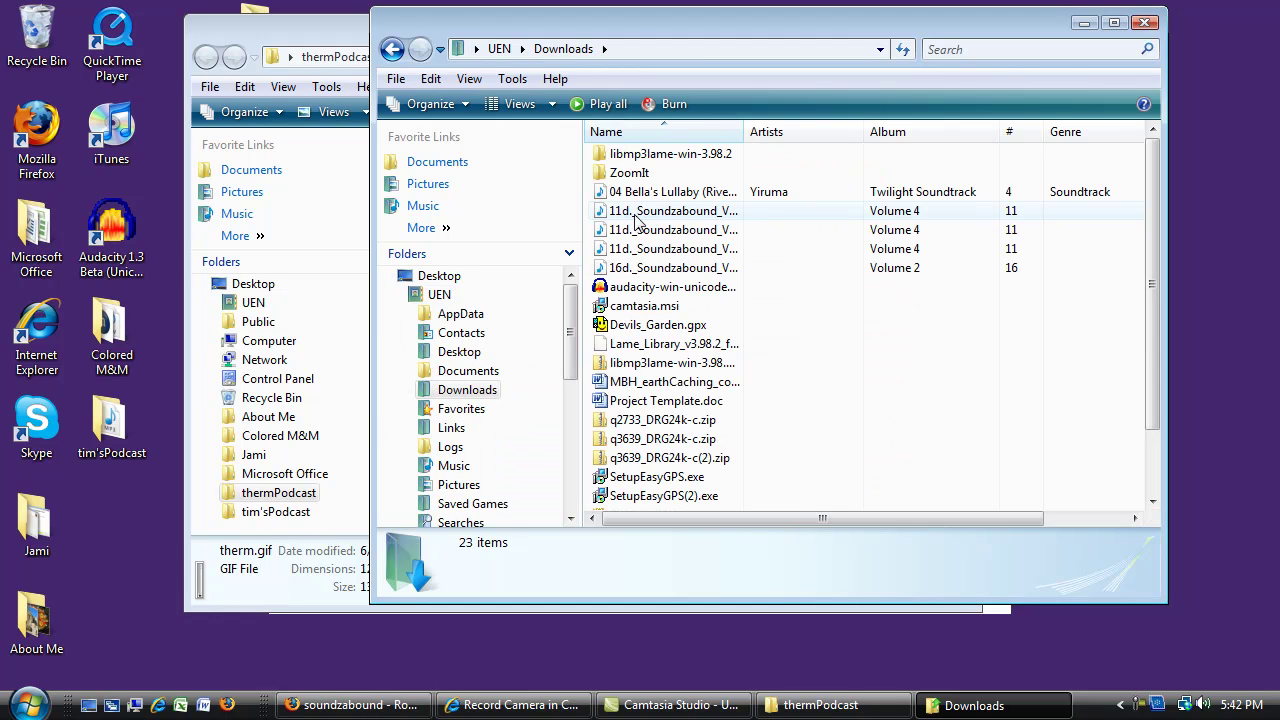
Drag the Kicked Back MP3 into thermPodcast, then close the Downloads and thermPodcast windows
{"action": "left_click_drag", "start_coordinate": [628, 25], "coordinate": [891, 44]}
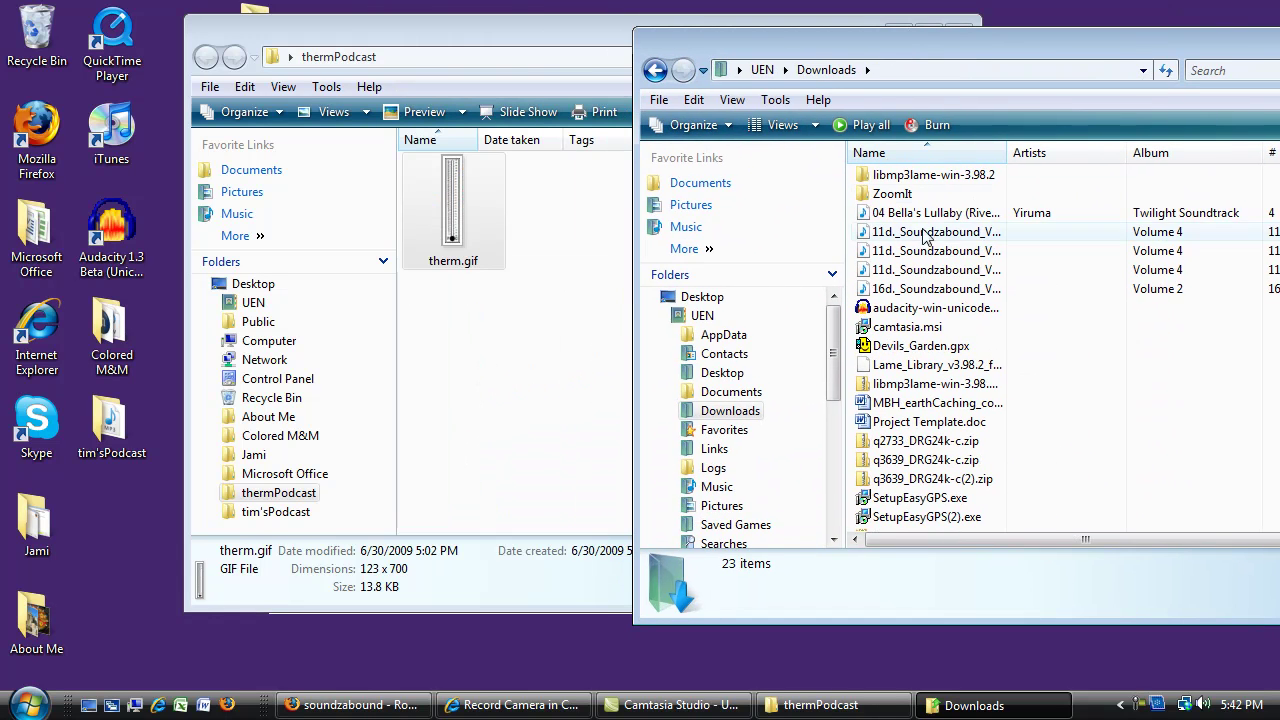
{"action": "left_click_drag", "start_coordinate": [906, 236], "coordinate": [508, 440]}
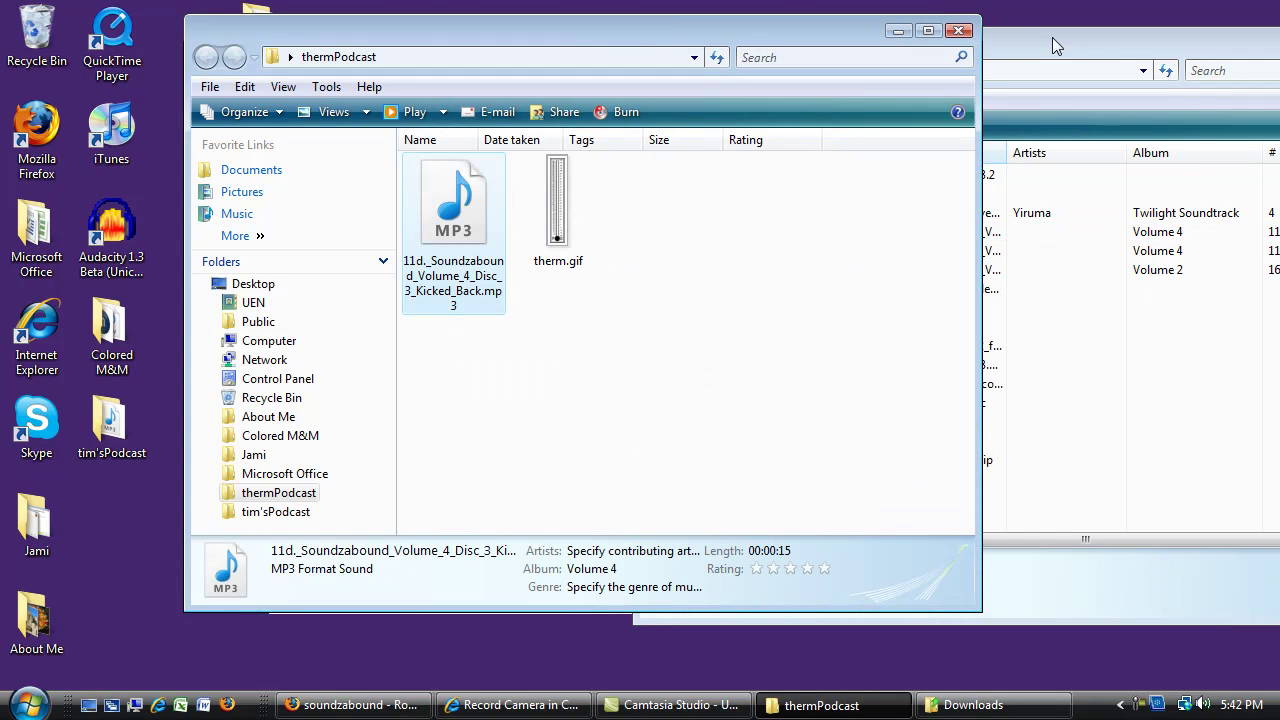
{"action": "left_click_drag", "start_coordinate": [1061, 39], "coordinate": [760, 68]}
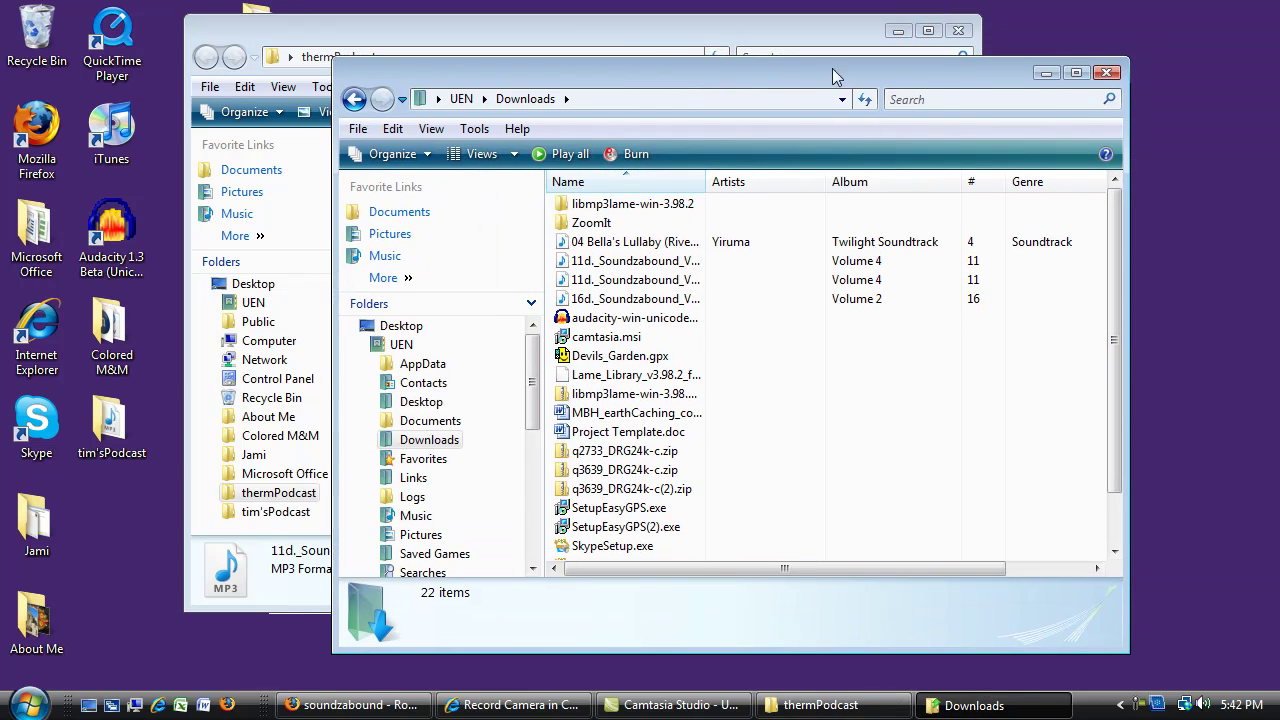
{"action": "left_click", "coordinate": [1107, 72]}
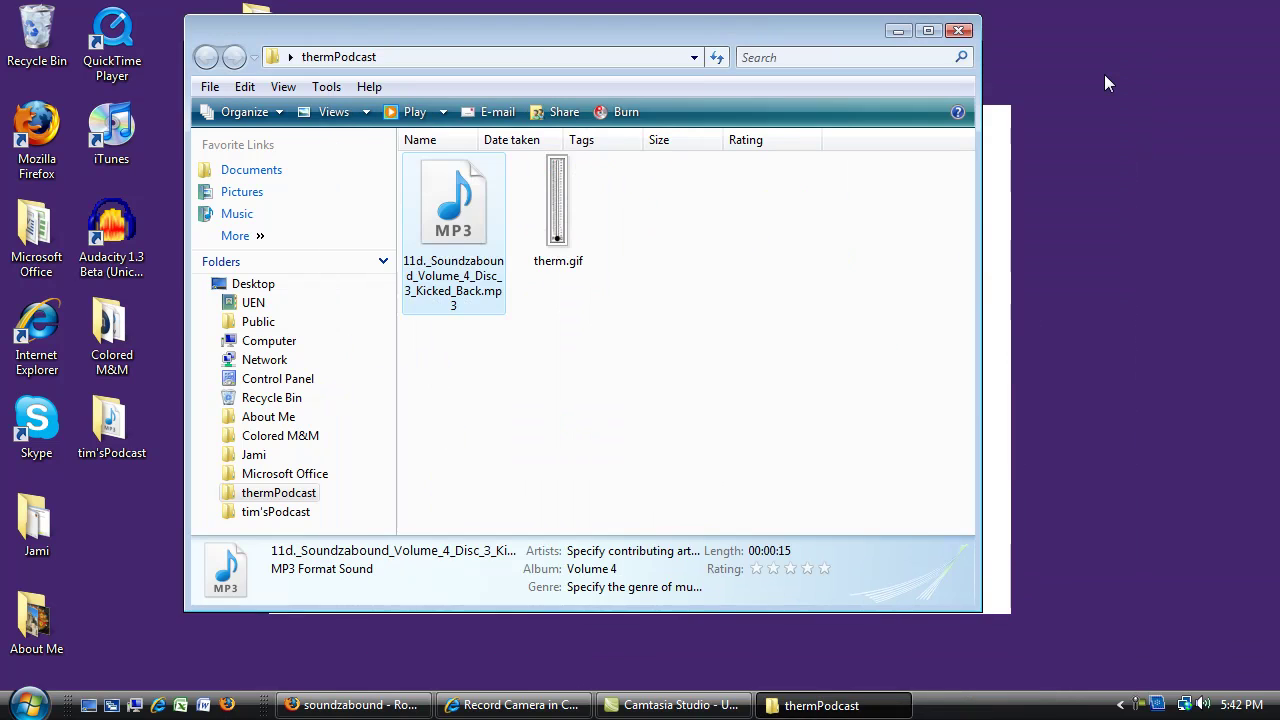
{"action": "left_click", "coordinate": [960, 31]}
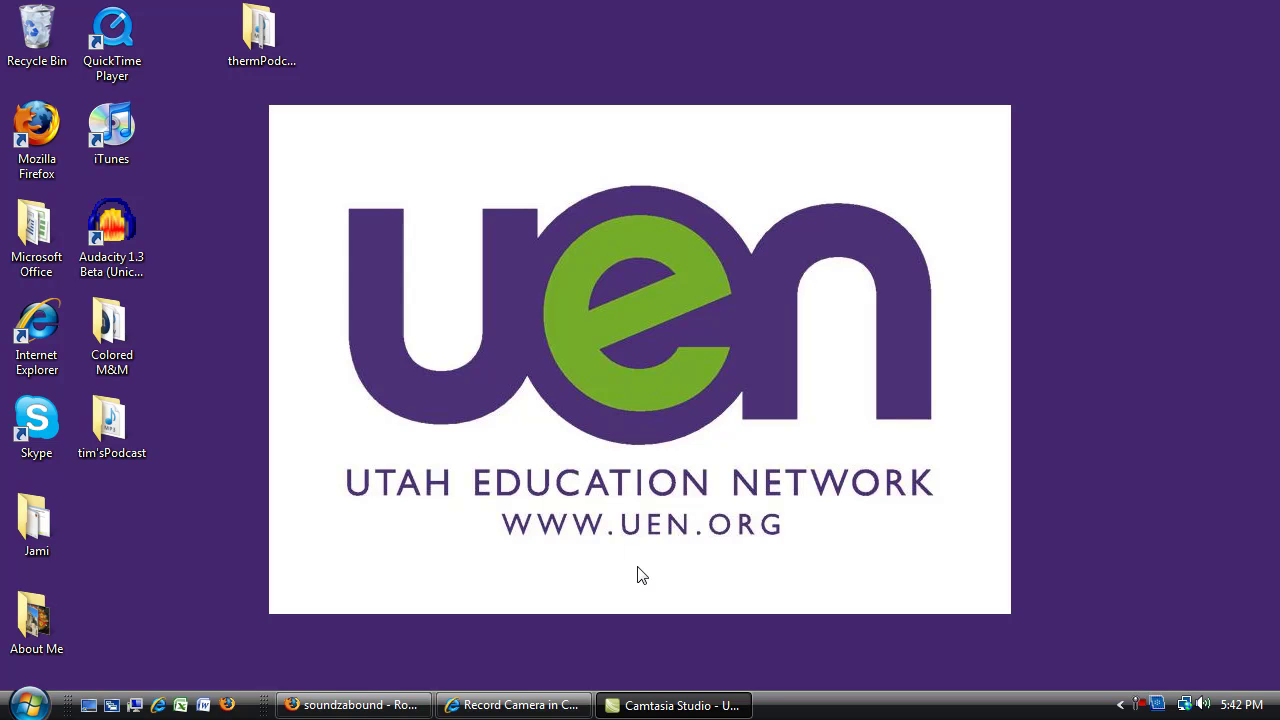
Expand Camtasia Studio 6 under All Programs, then switch to the open Untitled.camproj project
{"action": "left_click", "coordinate": [38, 708]}
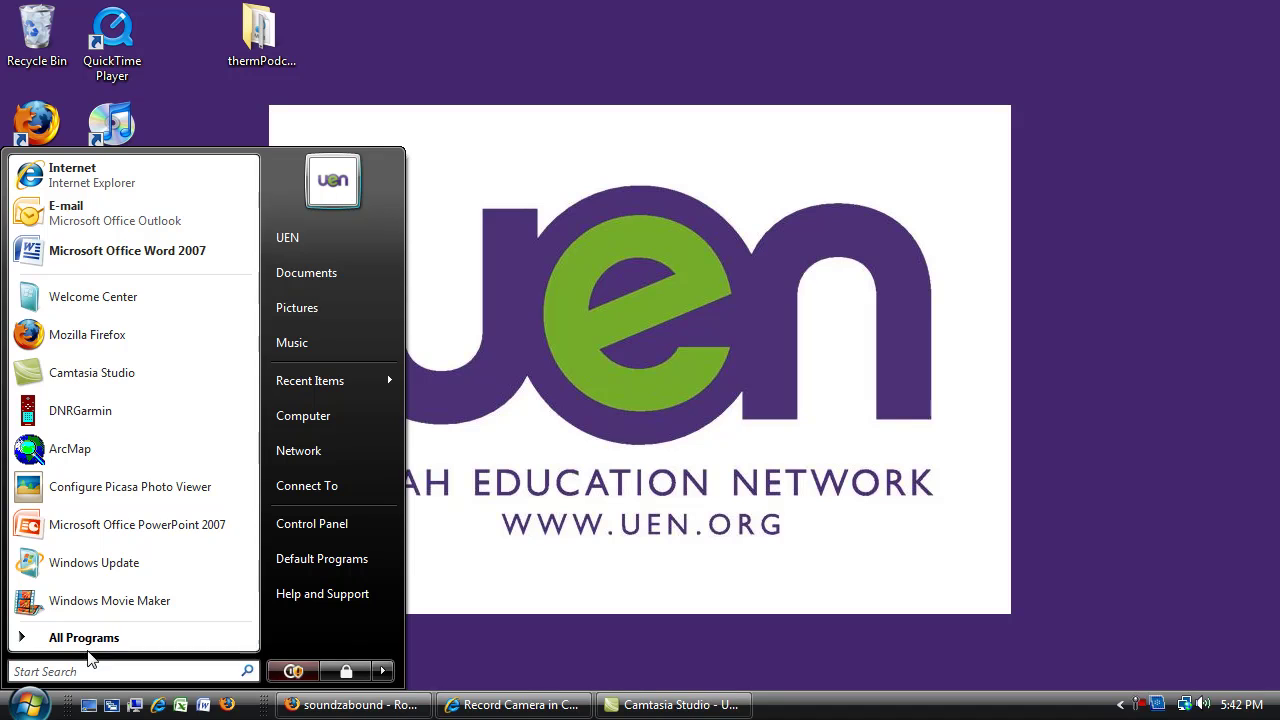
{"action": "left_click", "coordinate": [100, 637]}
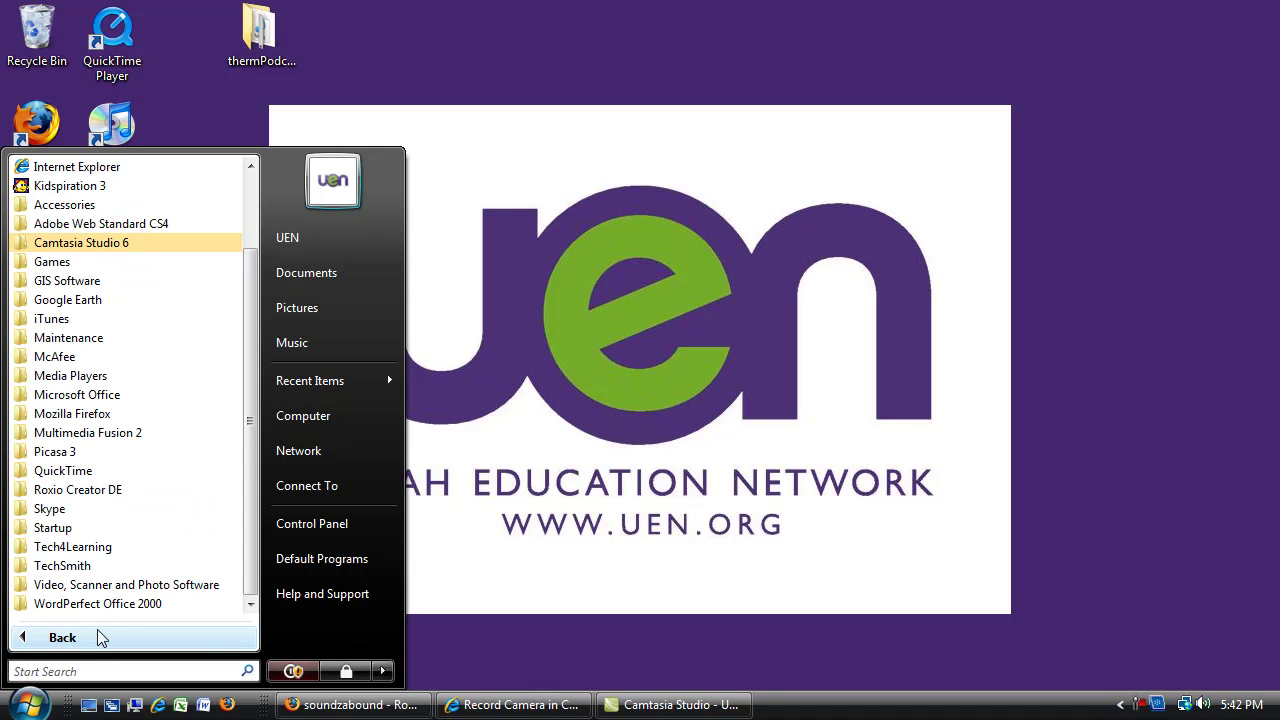
{"action": "left_click", "coordinate": [78, 248]}
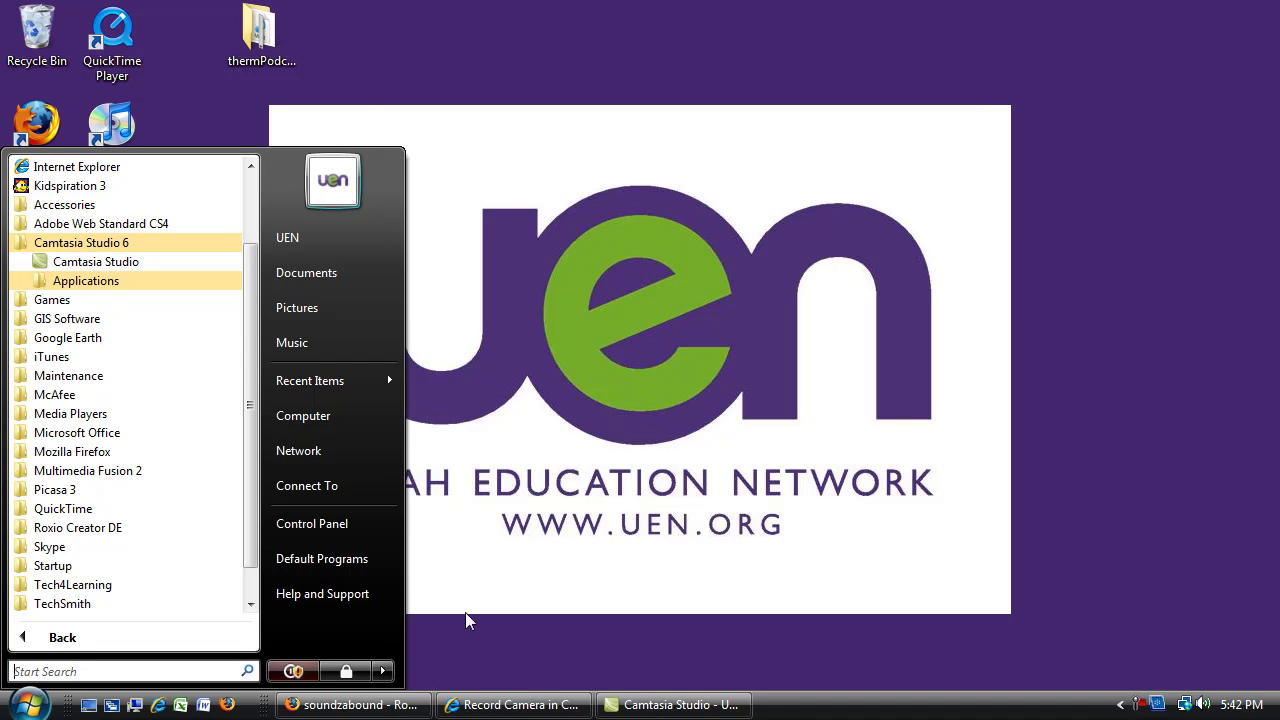
{"action": "left_click", "coordinate": [627, 707]}
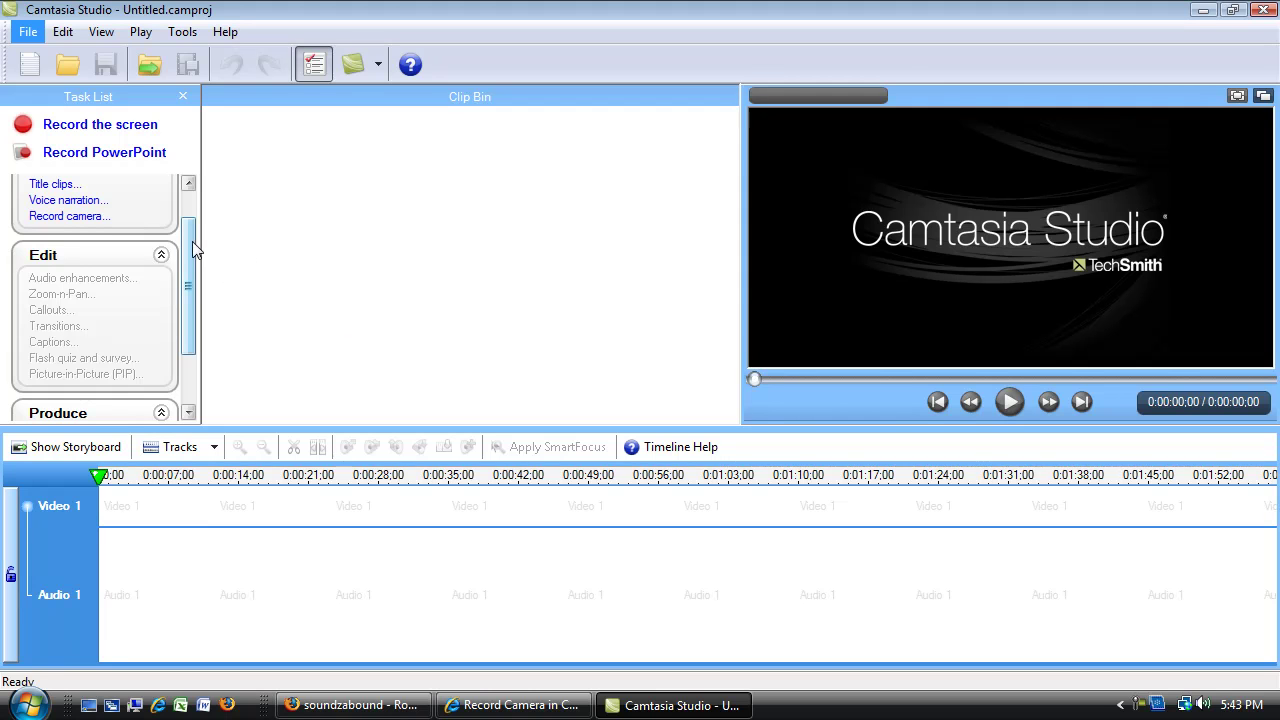
Import therm.gif and the Kicked Back MP3 from Desktop > thermPodcast via Import media
{"action": "left_click_drag", "start_coordinate": [187, 237], "coordinate": [191, 210]}
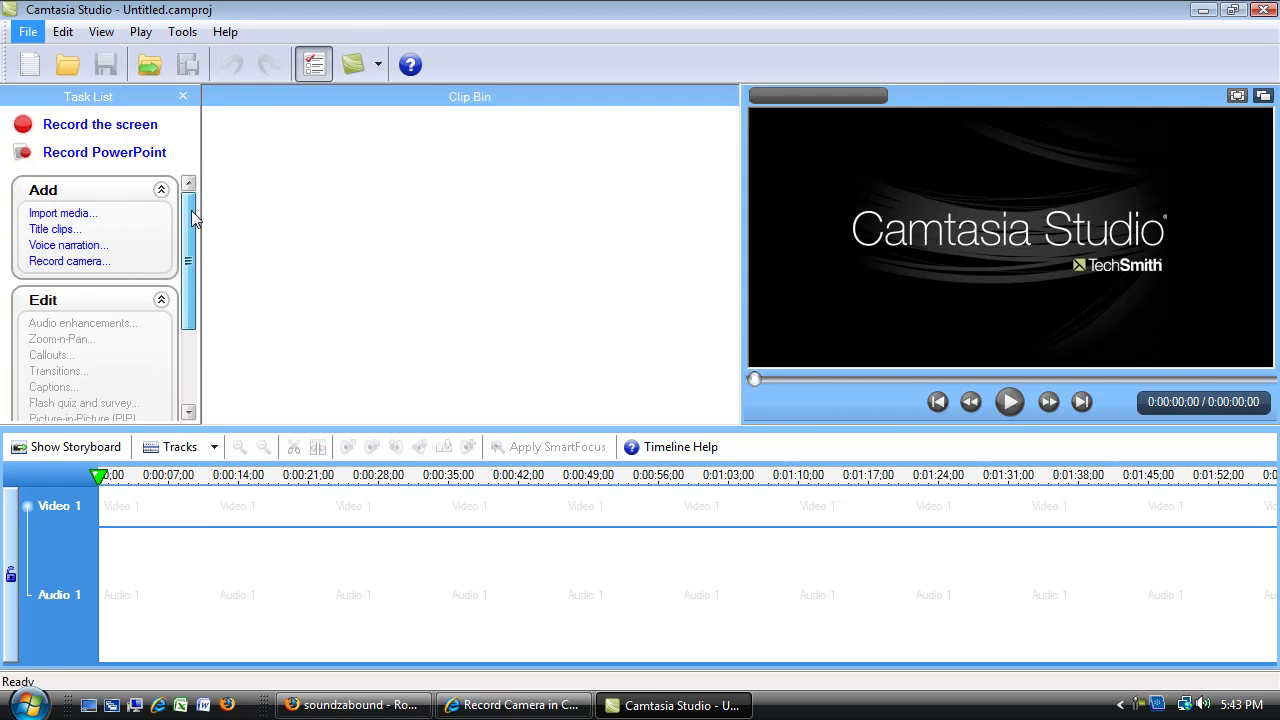
{"action": "left_click", "coordinate": [62, 213]}
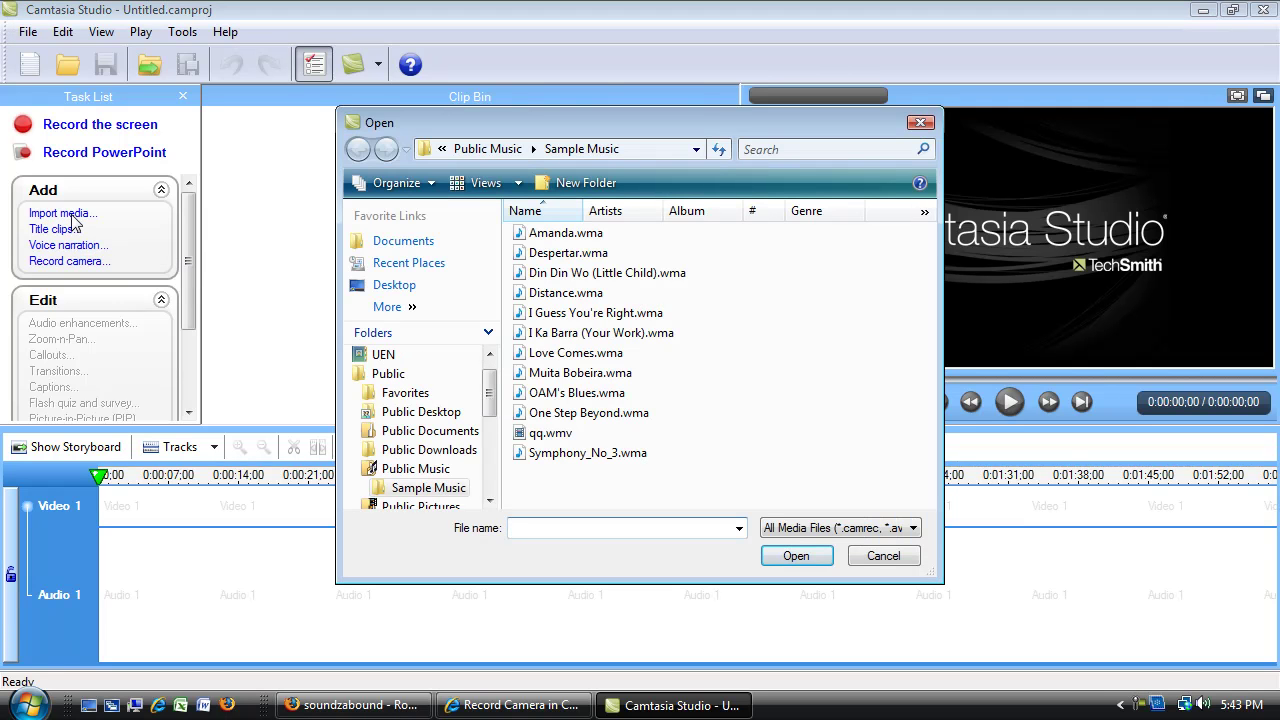
{"action": "left_click", "coordinate": [410, 288]}
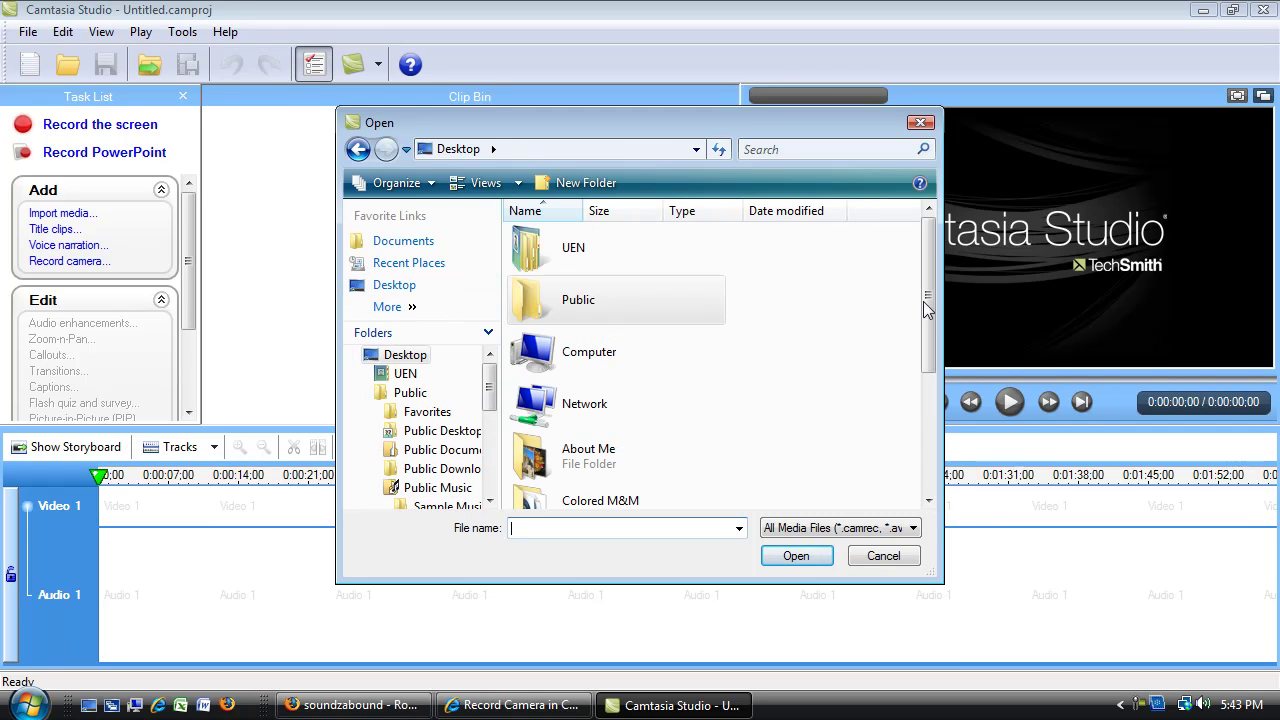
{"action": "left_click_drag", "start_coordinate": [931, 298], "coordinate": [933, 417]}
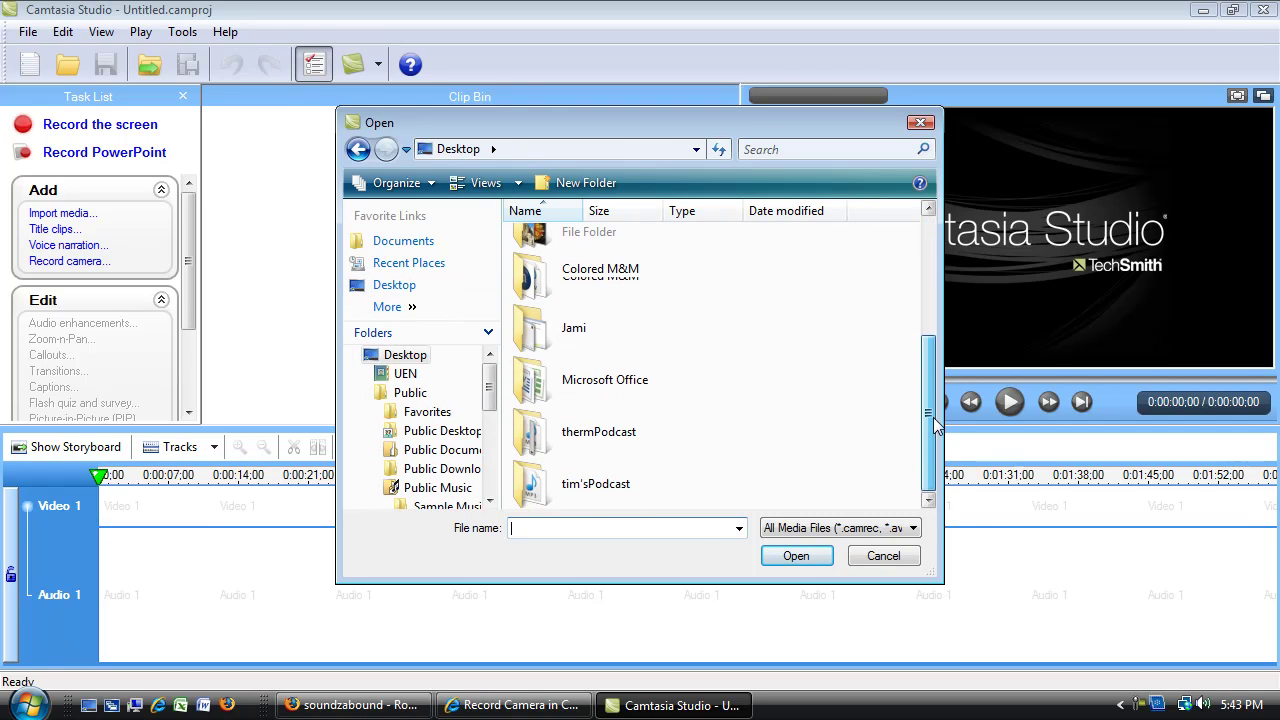
{"action": "double_click", "coordinate": [535, 437]}
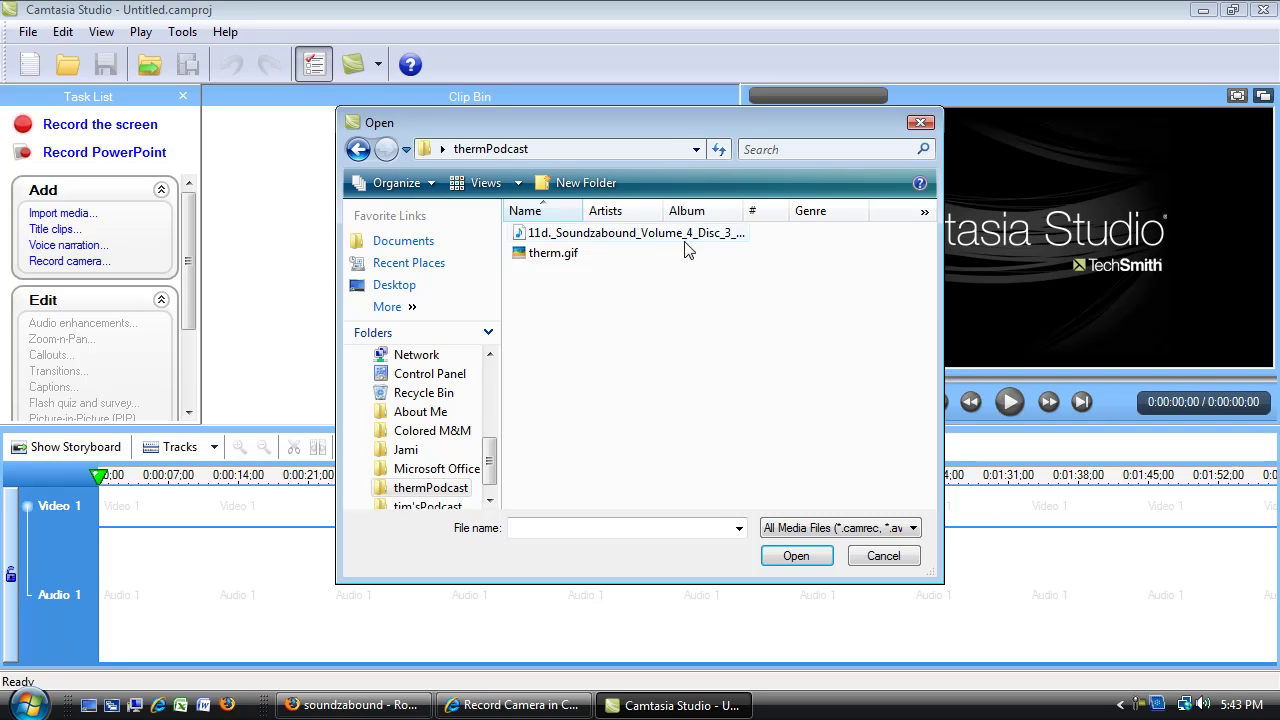
{"action": "left_click_drag", "start_coordinate": [667, 340], "coordinate": [588, 226]}
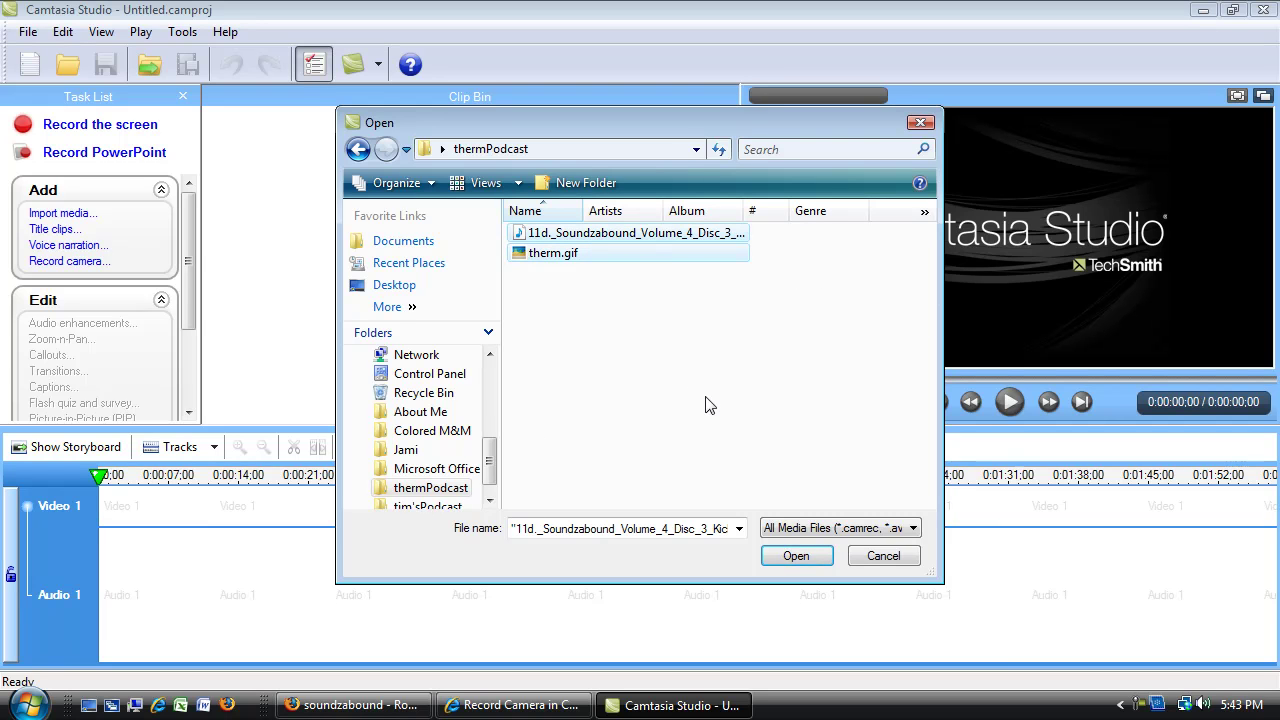
{"action": "left_click", "coordinate": [628, 238]}
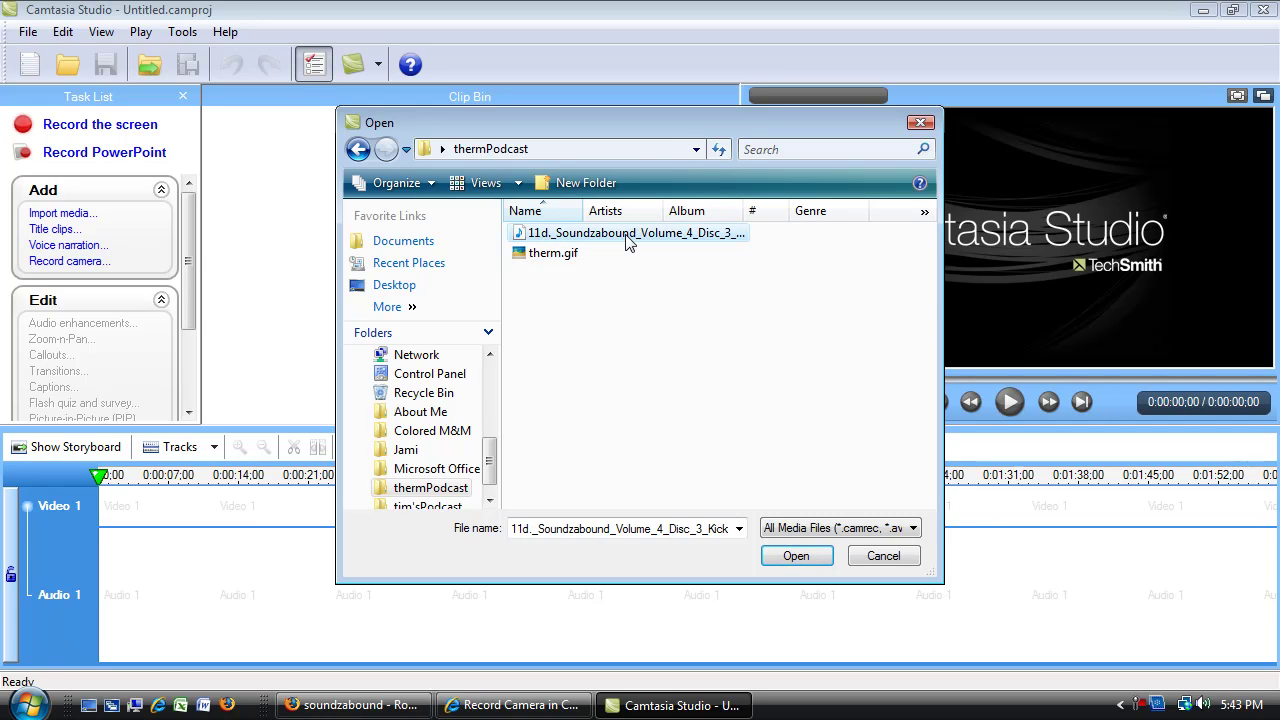
{"action": "left_click", "coordinate": [580, 256], "text": "ctrl"}
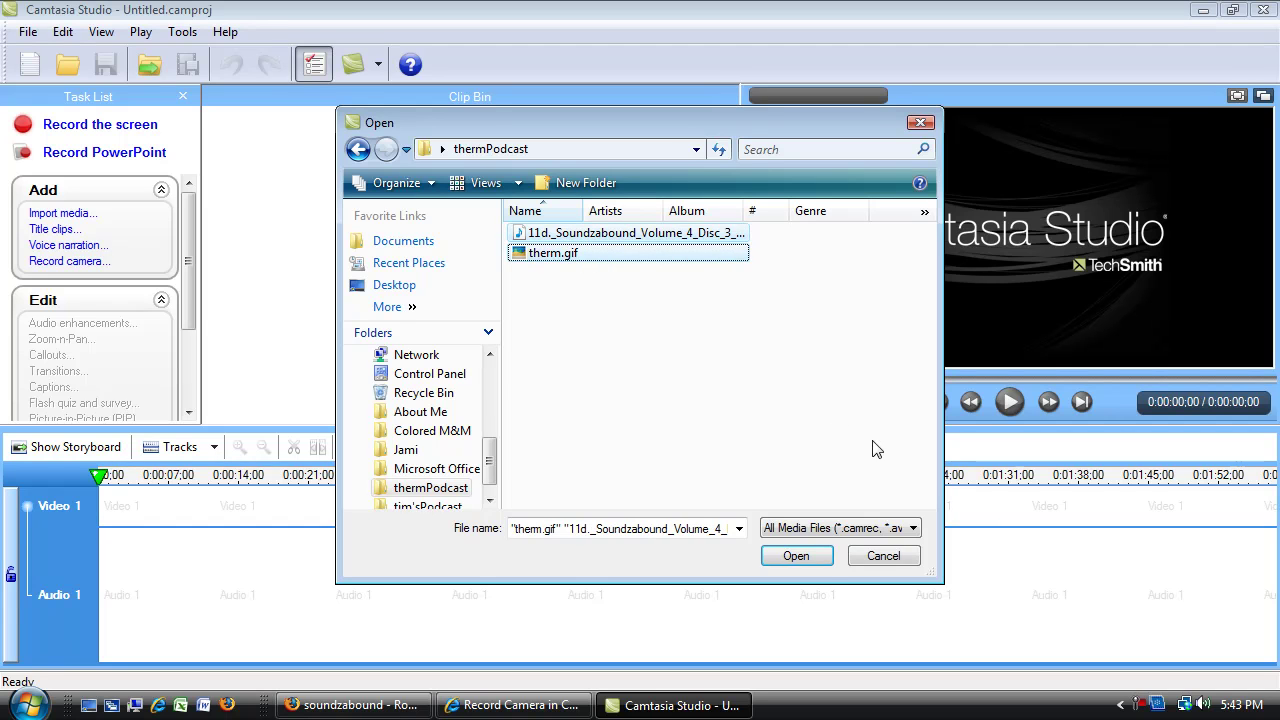
{"action": "left_click", "coordinate": [814, 558]}
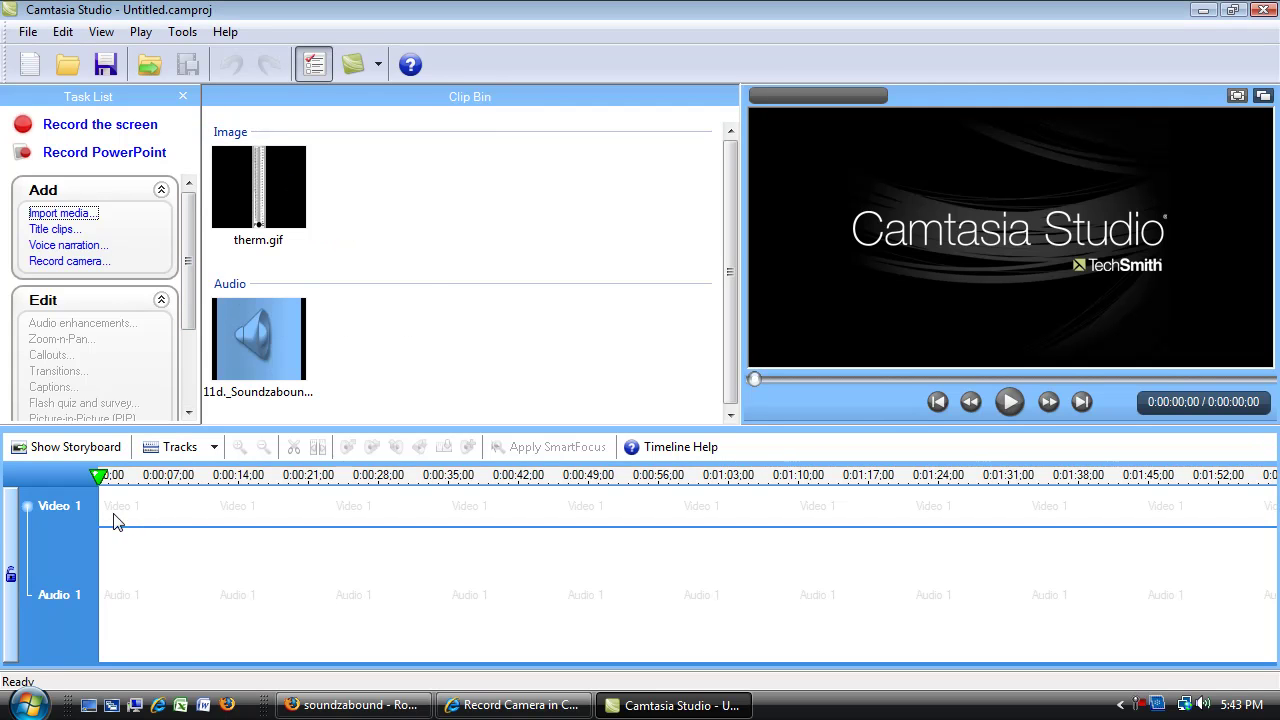
{"action": "left_click", "coordinate": [577, 517]}
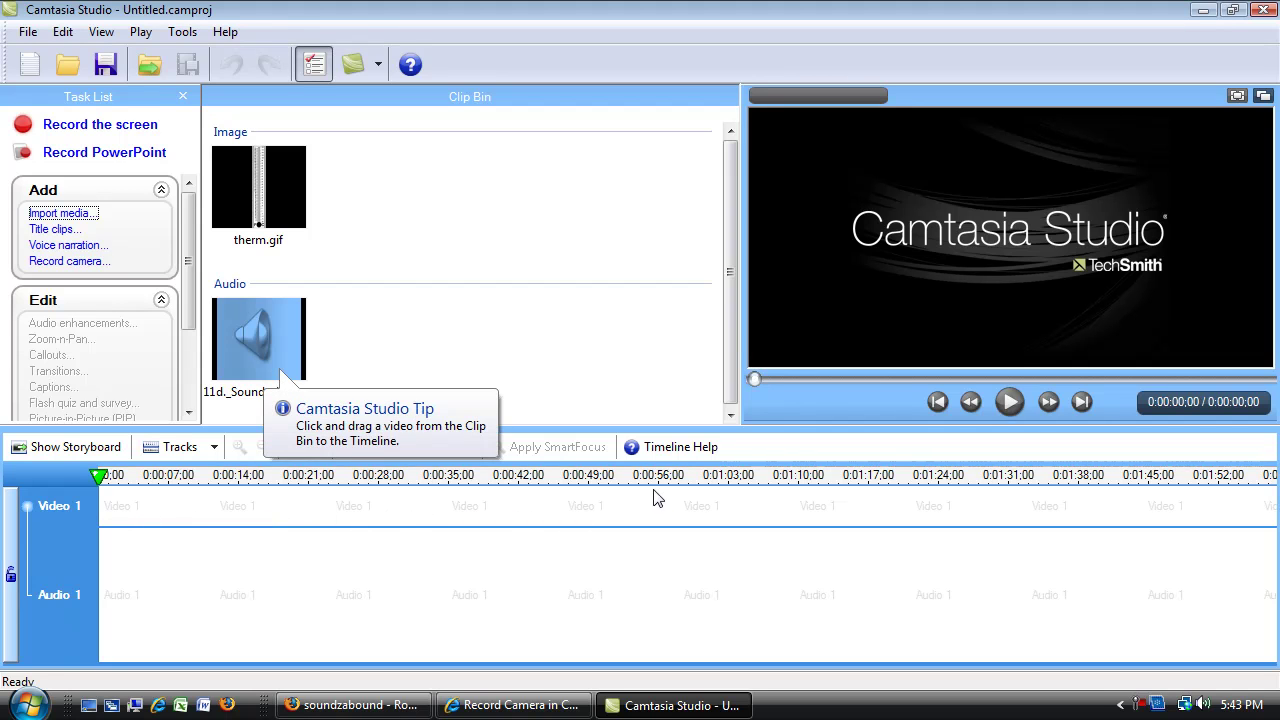
{"action": "left_click", "coordinate": [553, 373]}
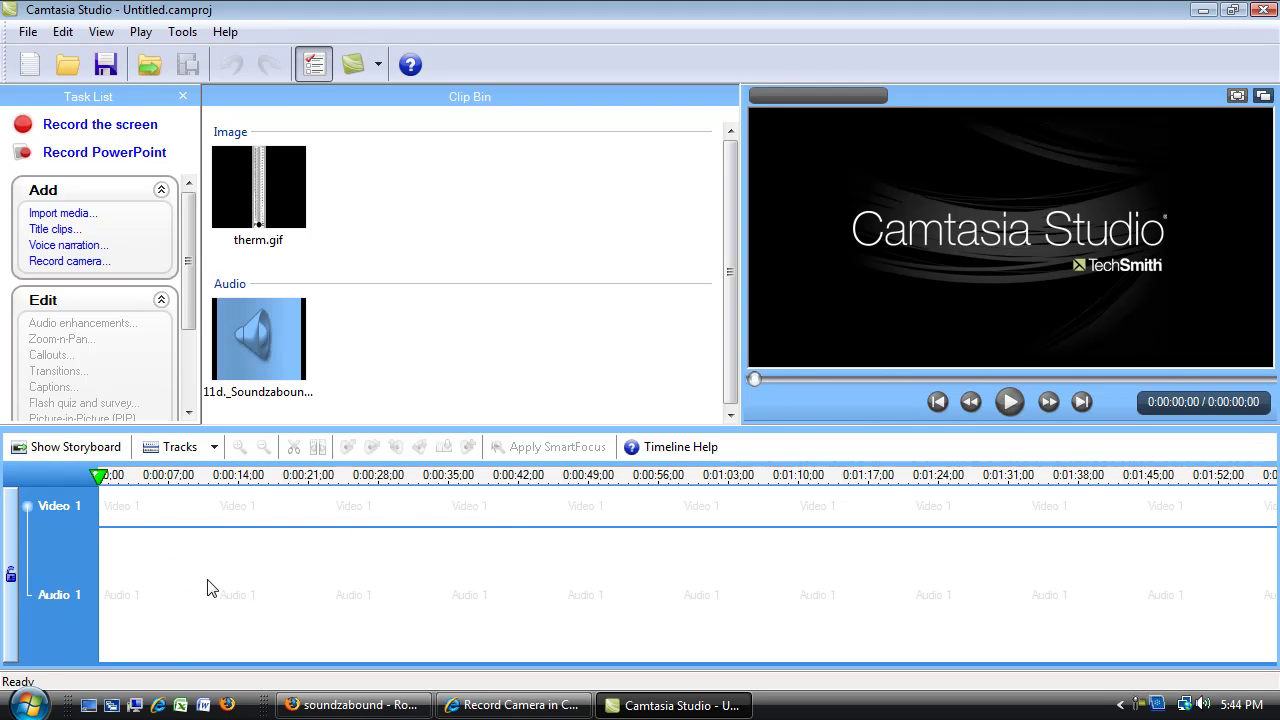
{"action": "left_click", "coordinate": [214, 448]}
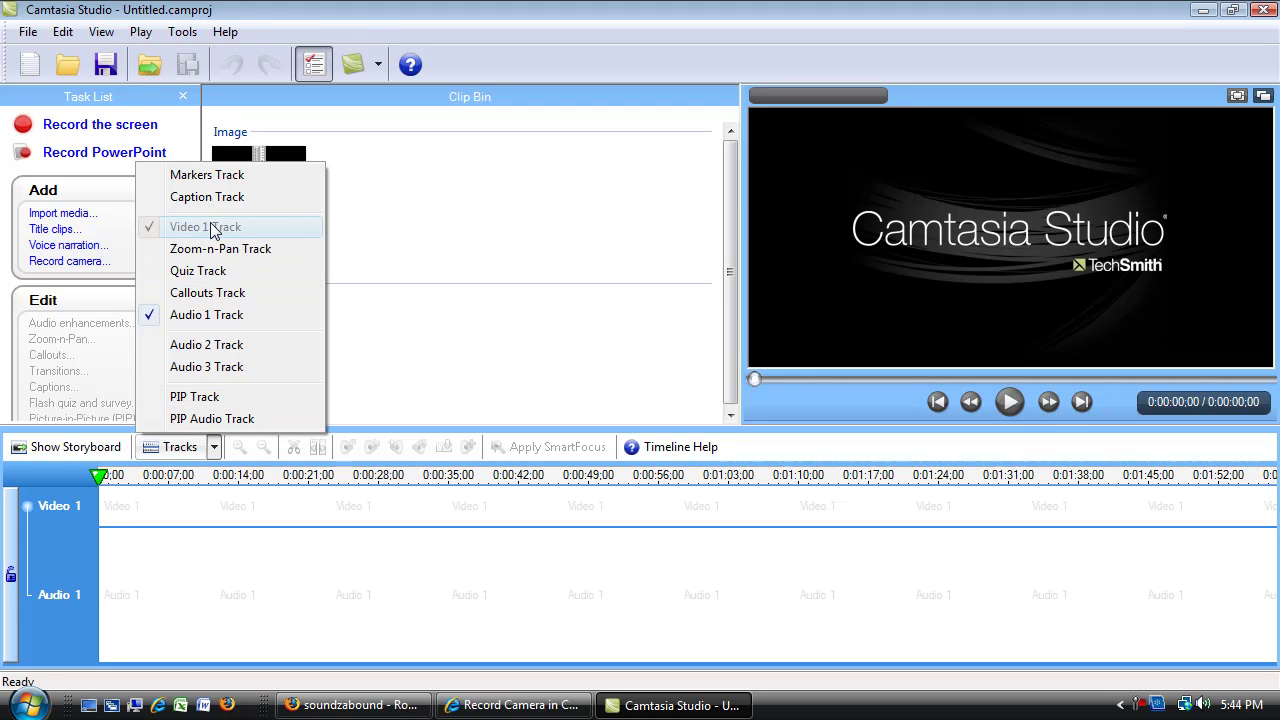
{"action": "left_click", "coordinate": [305, 557]}
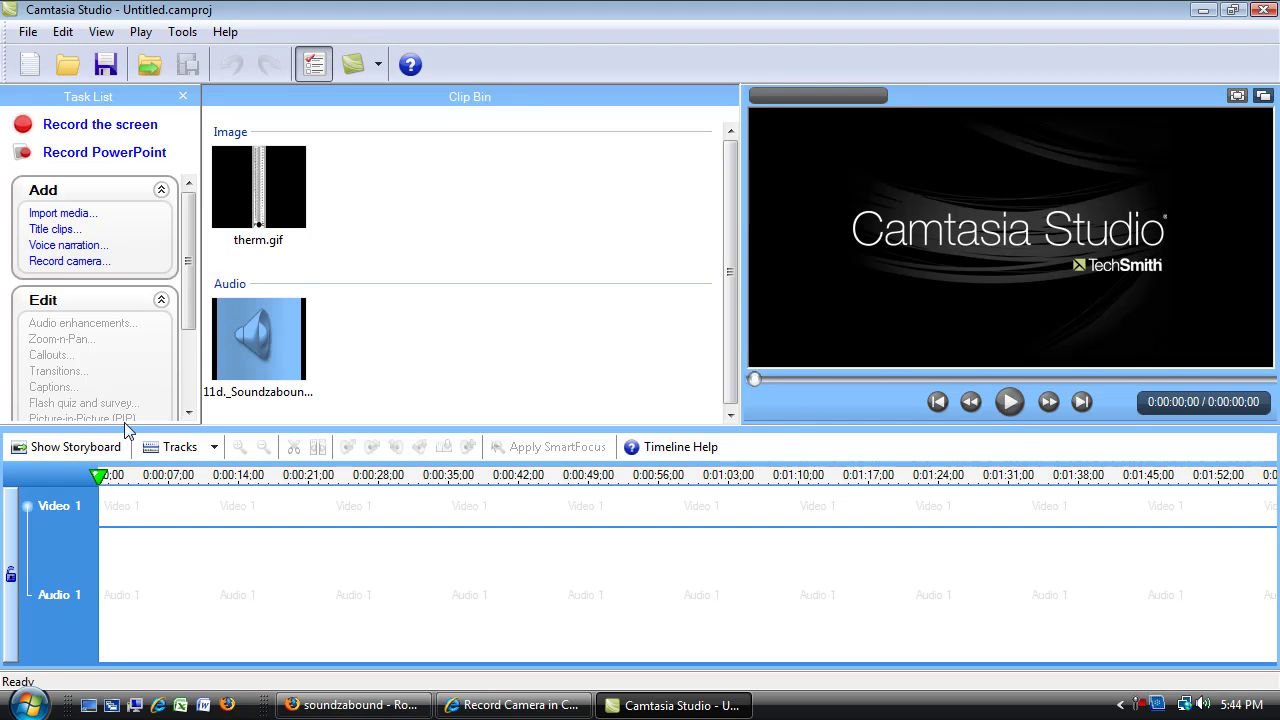
{"action": "left_click", "coordinate": [189, 395]}
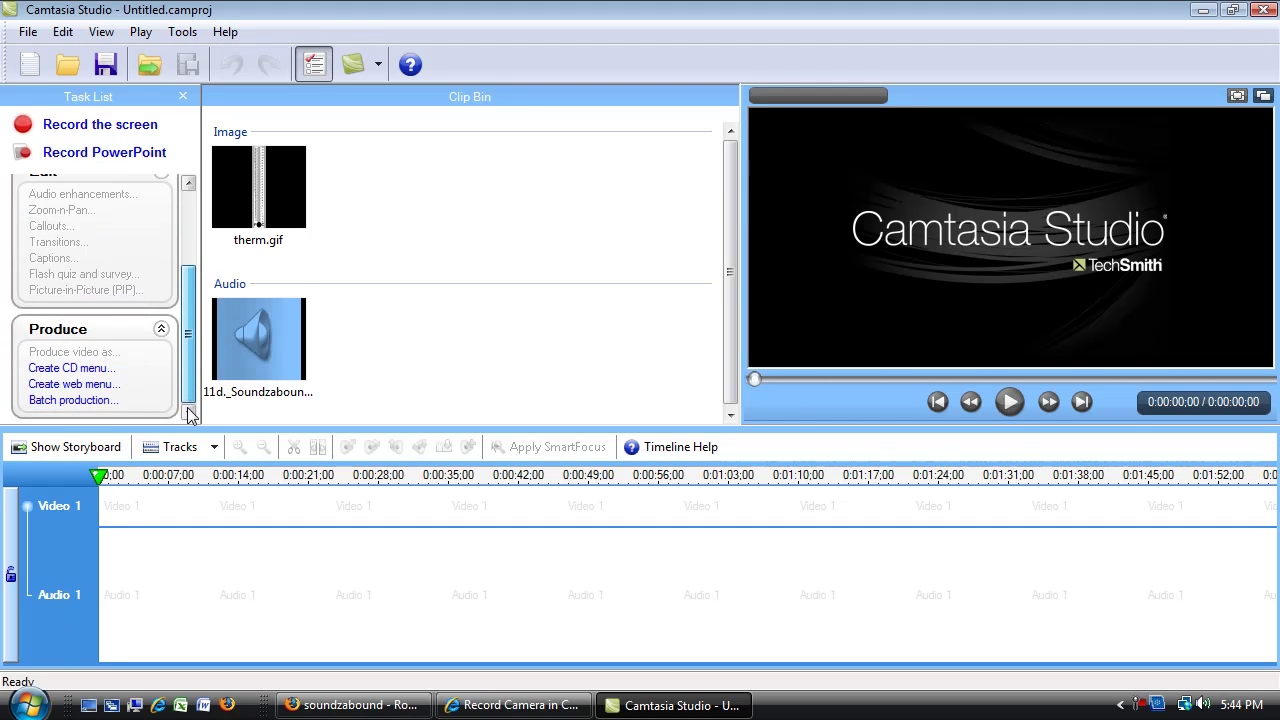
{"action": "scroll", "coordinate": [190, 413], "scroll_direction": "up", "scroll_amount": 3}
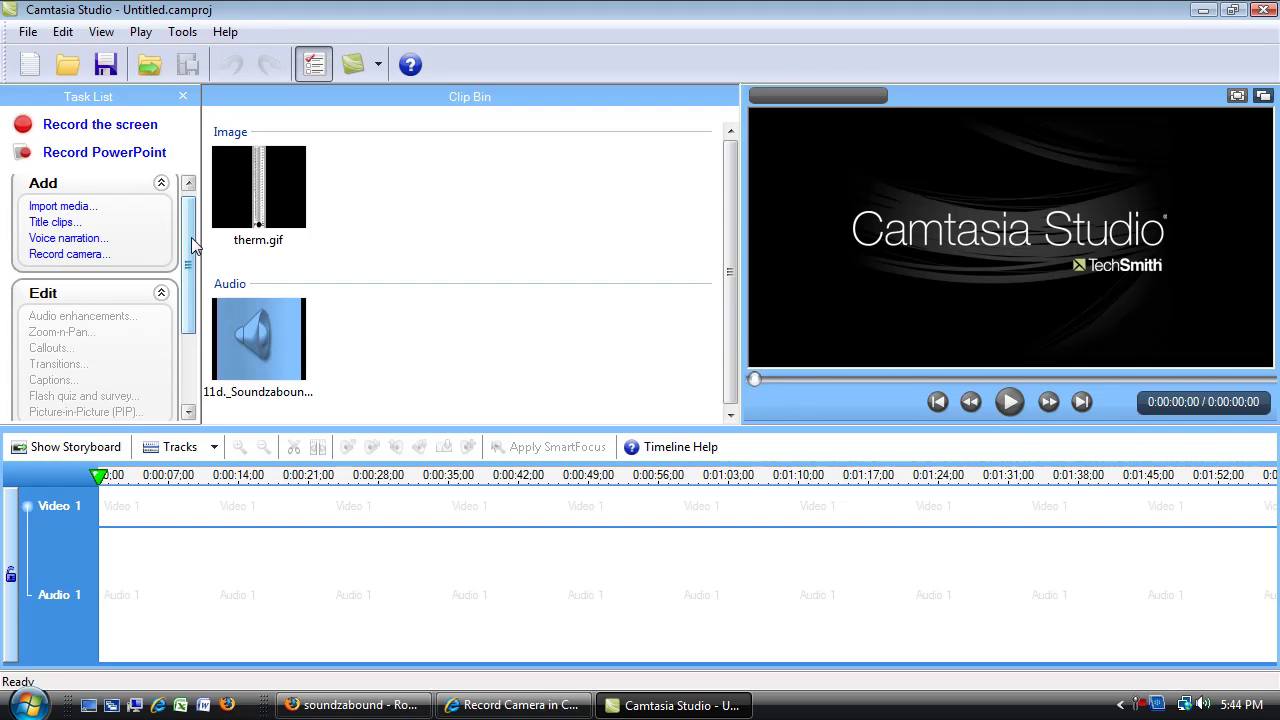
{"action": "scroll", "coordinate": [195, 215], "scroll_direction": "up", "scroll_amount": 1}
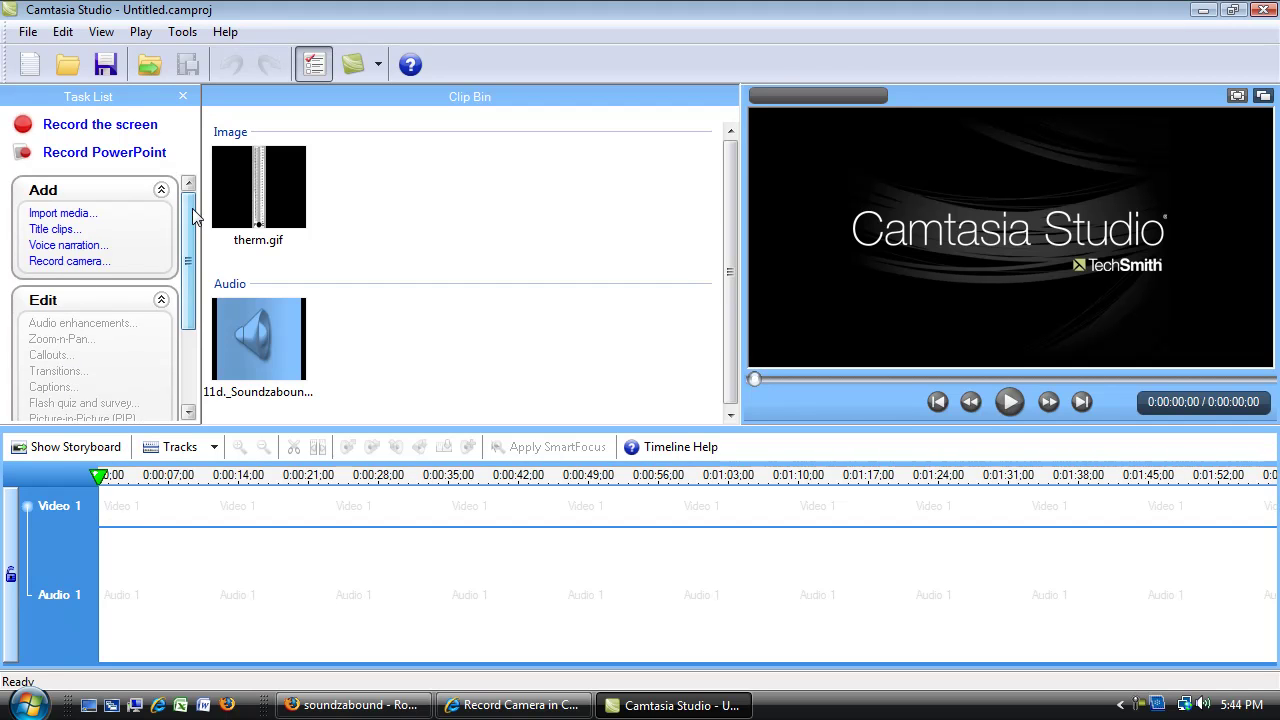
{"action": "left_click", "coordinate": [183, 97]}
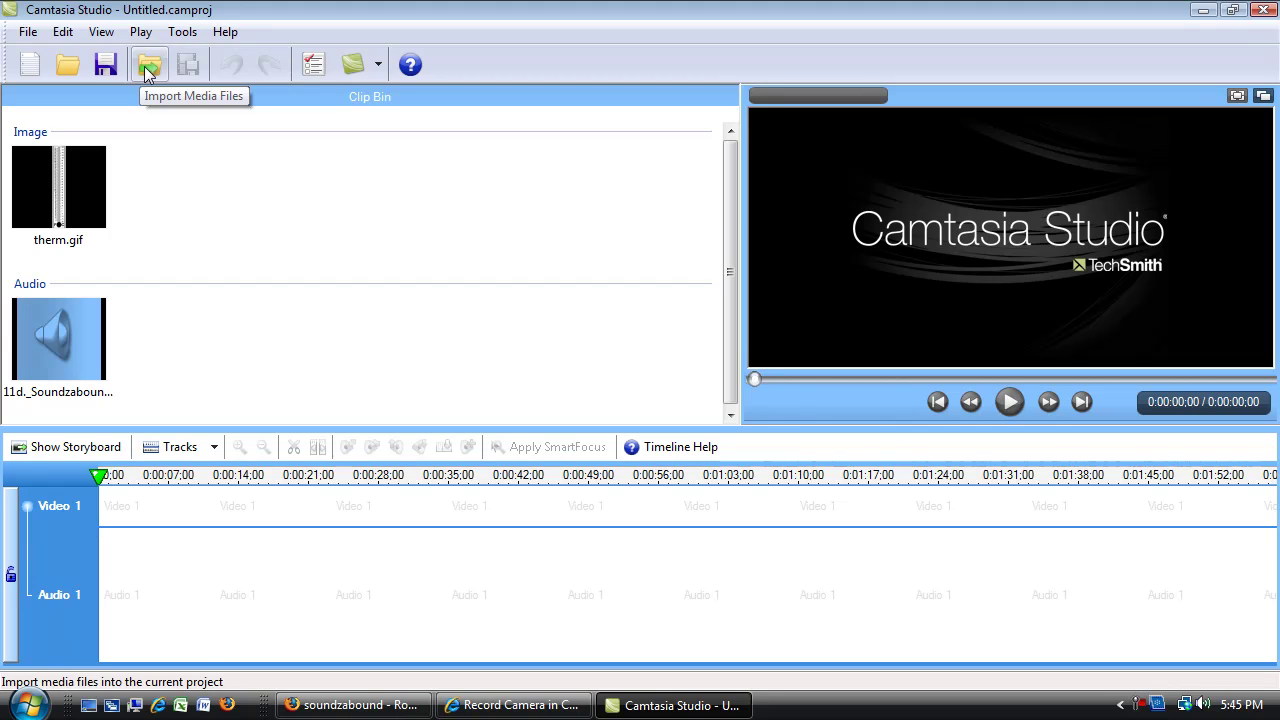
{"action": "left_click", "coordinate": [101, 33]}
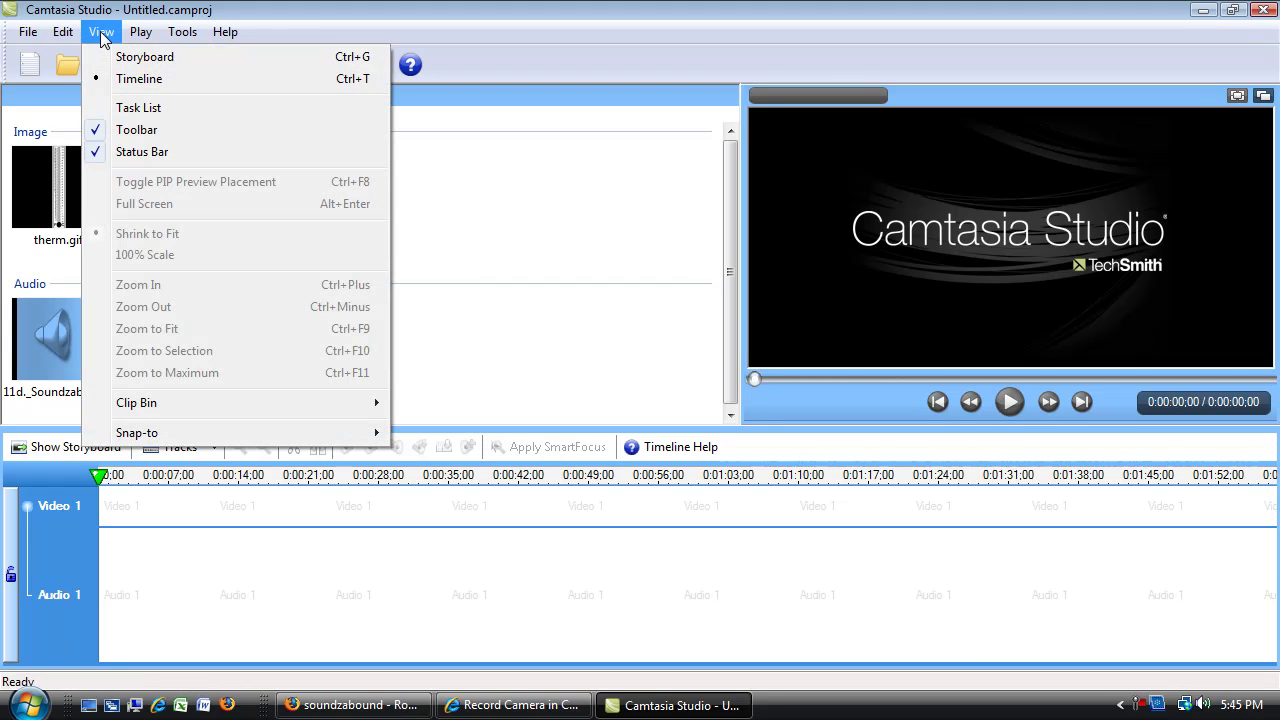
{"action": "left_click", "coordinate": [133, 108]}
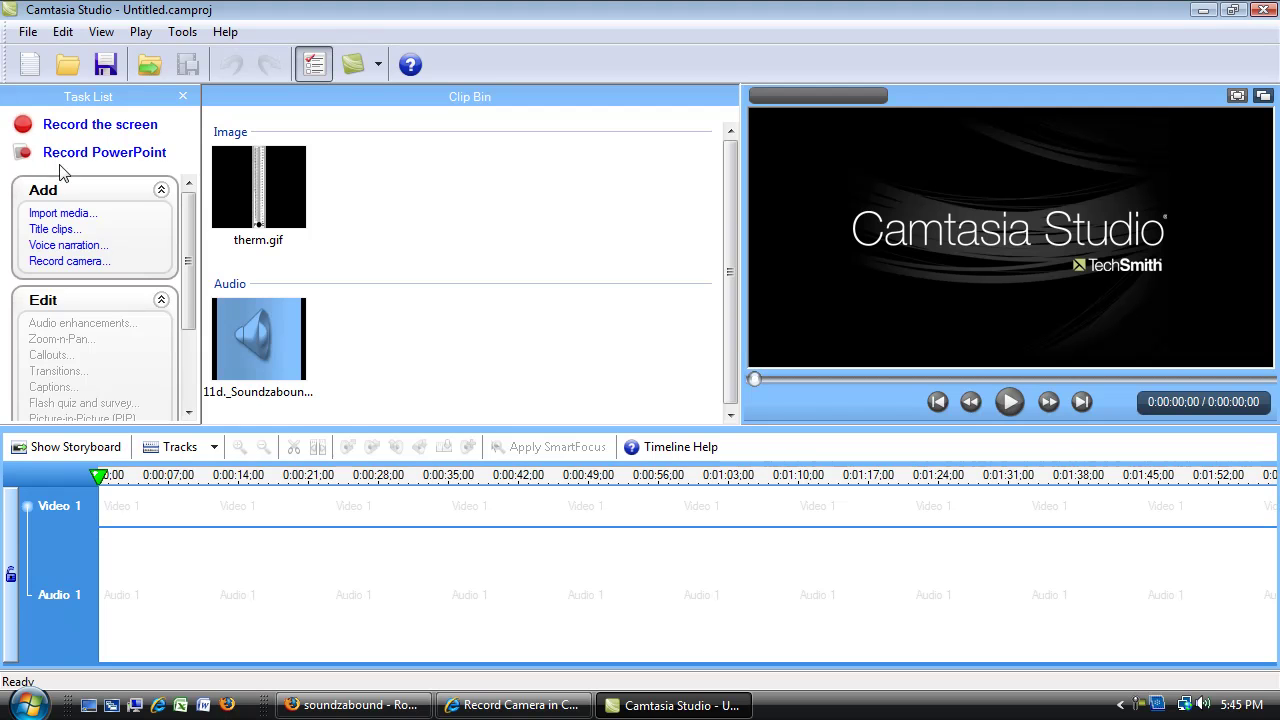
Narrow the Clip Bin to widen the preview, and settle the timeline at a slightly shorter height
{"action": "left_click_drag", "start_coordinate": [228, 428], "coordinate": [257, 505]}
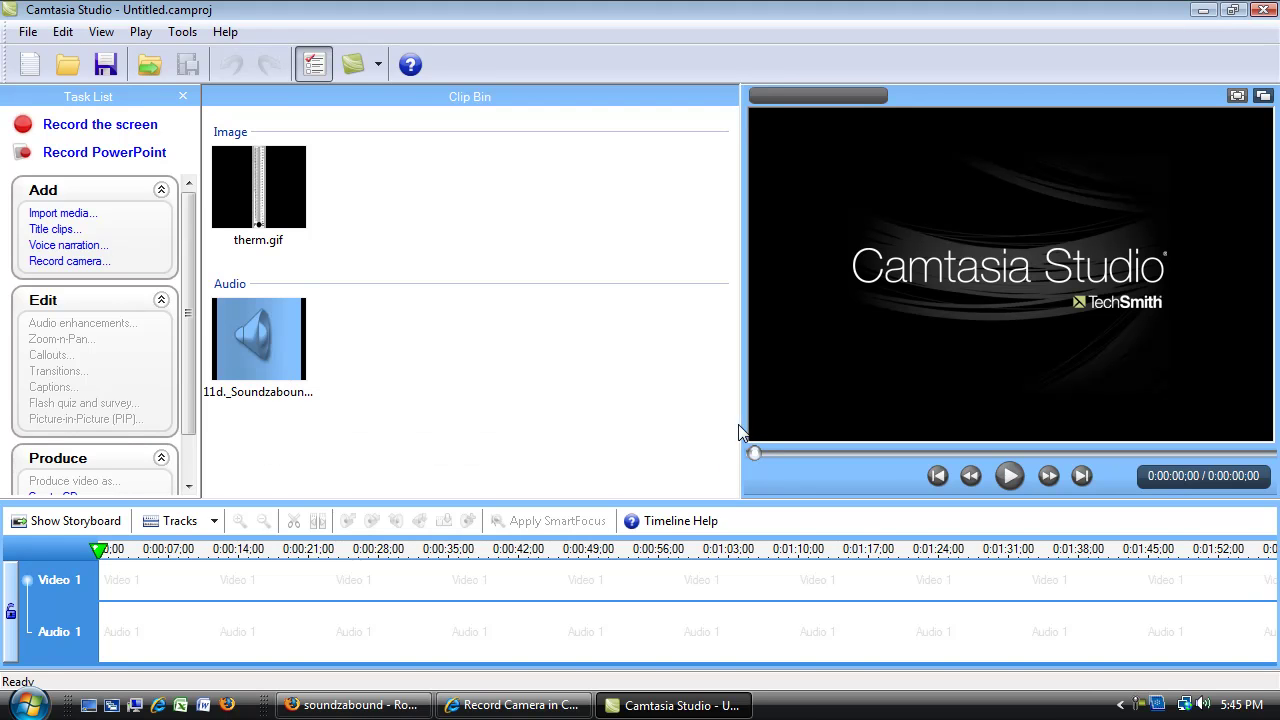
{"action": "left_click_drag", "start_coordinate": [742, 436], "coordinate": [563, 420]}
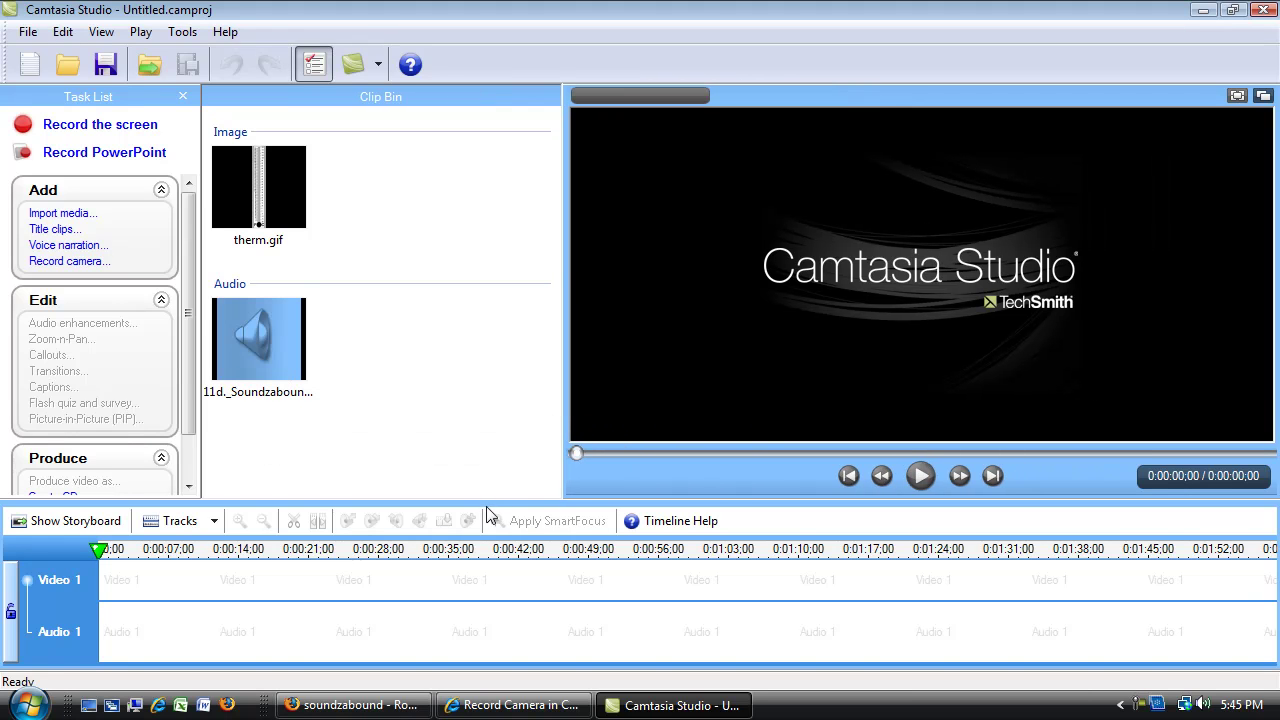
{"action": "left_click_drag", "start_coordinate": [486, 500], "coordinate": [508, 265]}
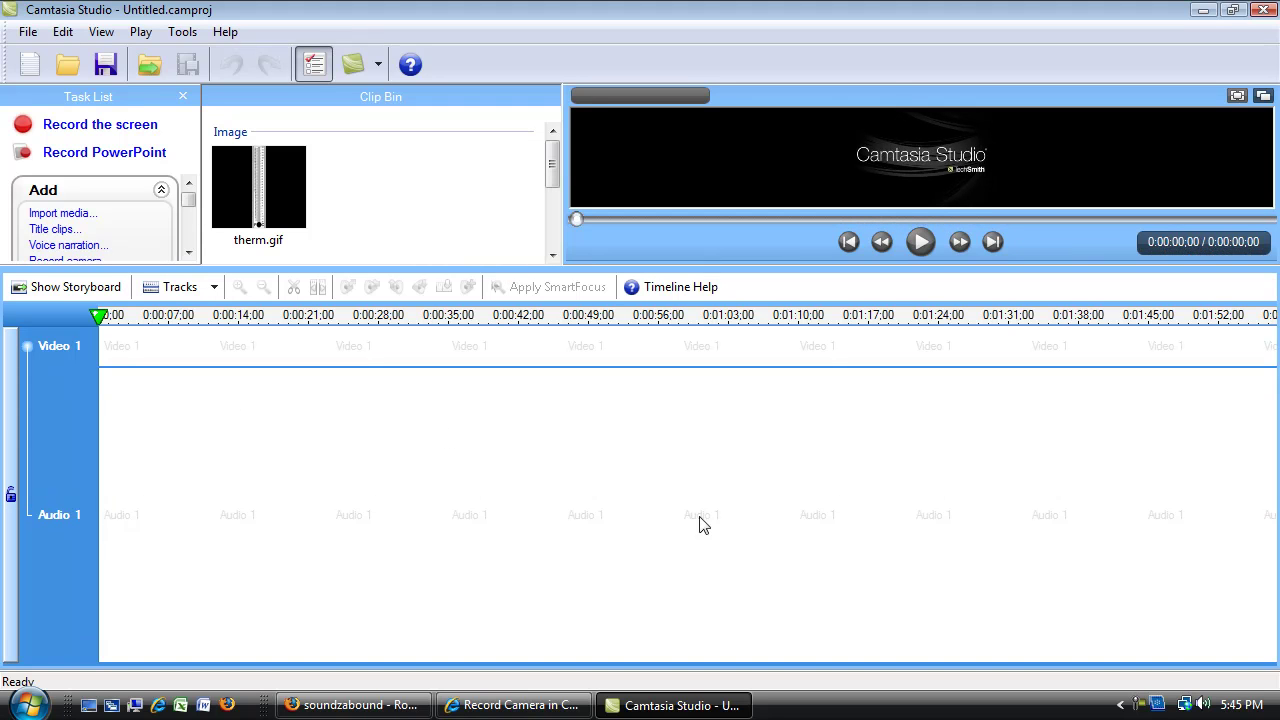
{"action": "left_click_drag", "start_coordinate": [522, 268], "coordinate": [529, 476]}
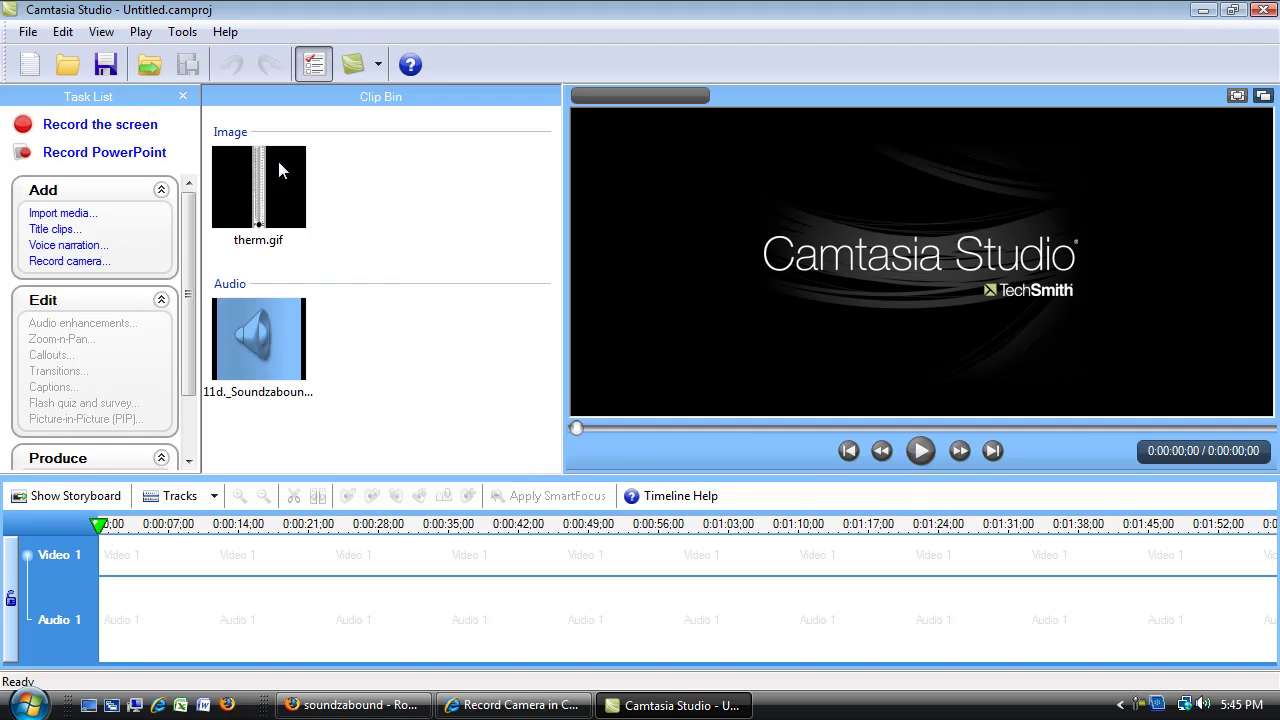